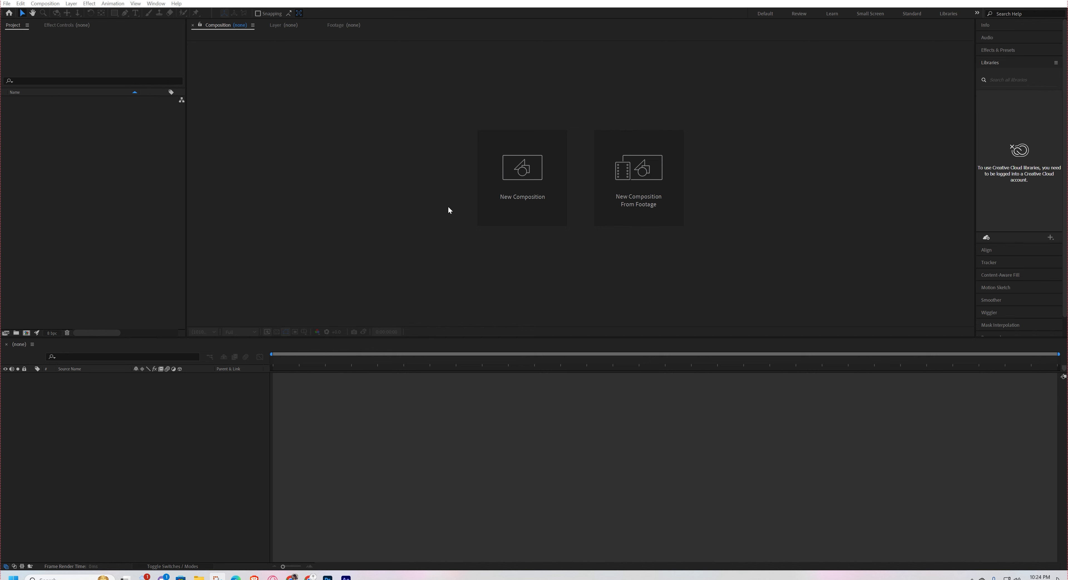
Create a new 1920×1080 composition at 30 fps with a 20-second duration and a white background.
click(523, 194)
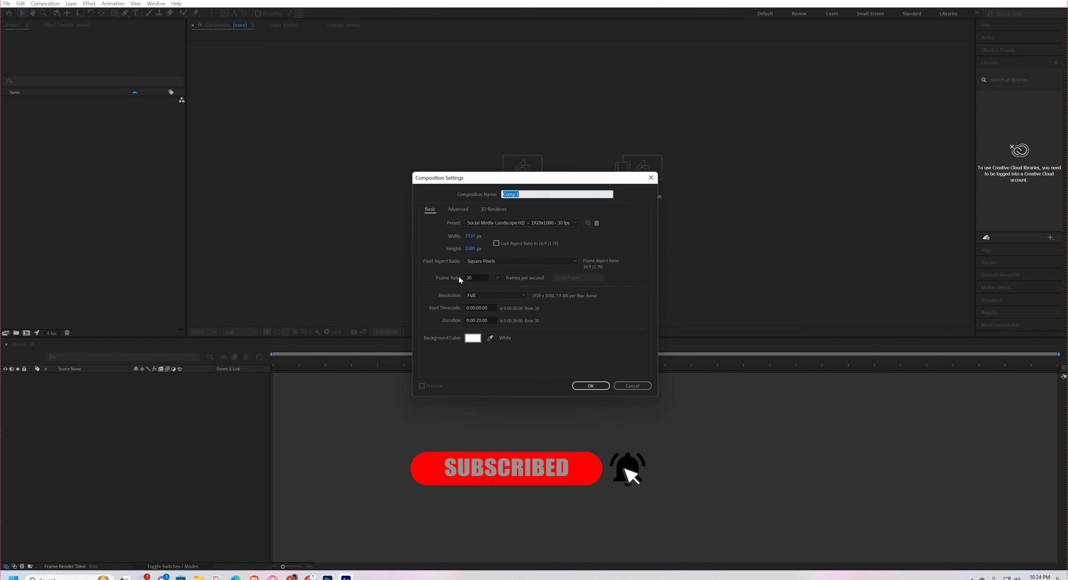
key(Return)
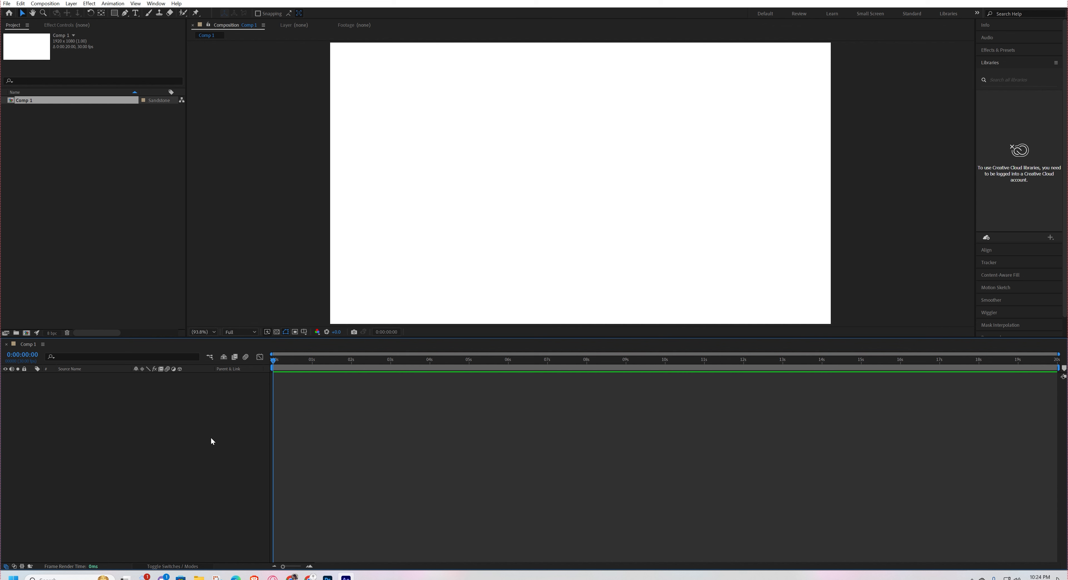
Choose the Ellipse tool and set its stroke to None and its fill to solid dark red.
click(115, 13)
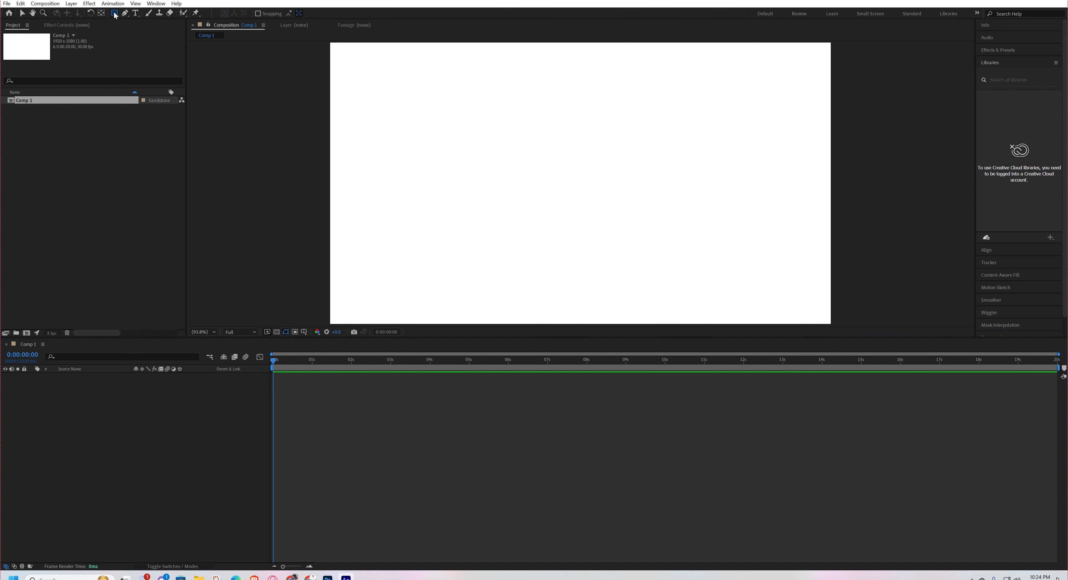
drag(116, 15, 164, 35)
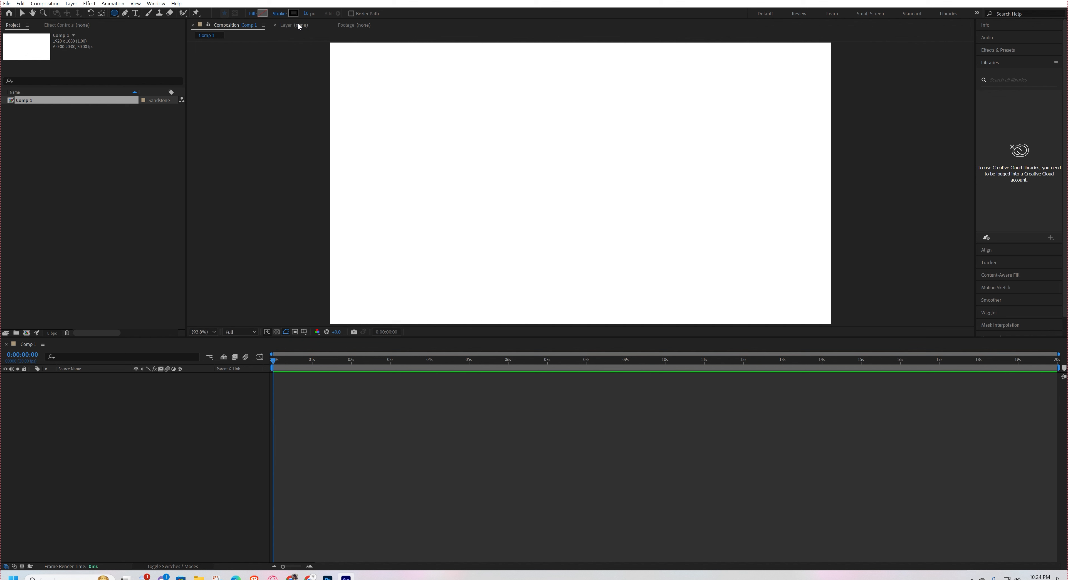
click(280, 13)
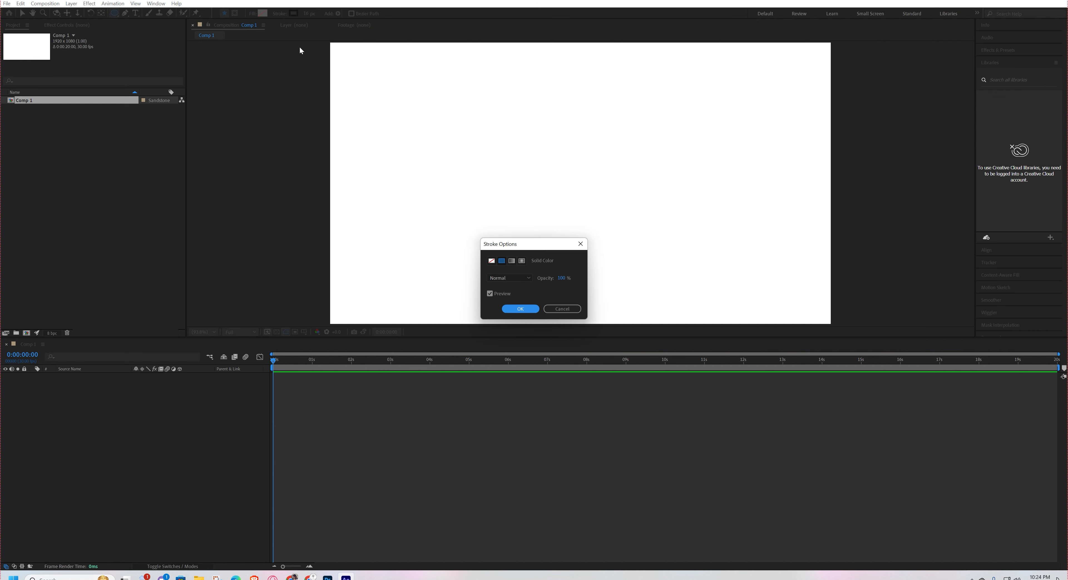
click(493, 261)
click(523, 309)
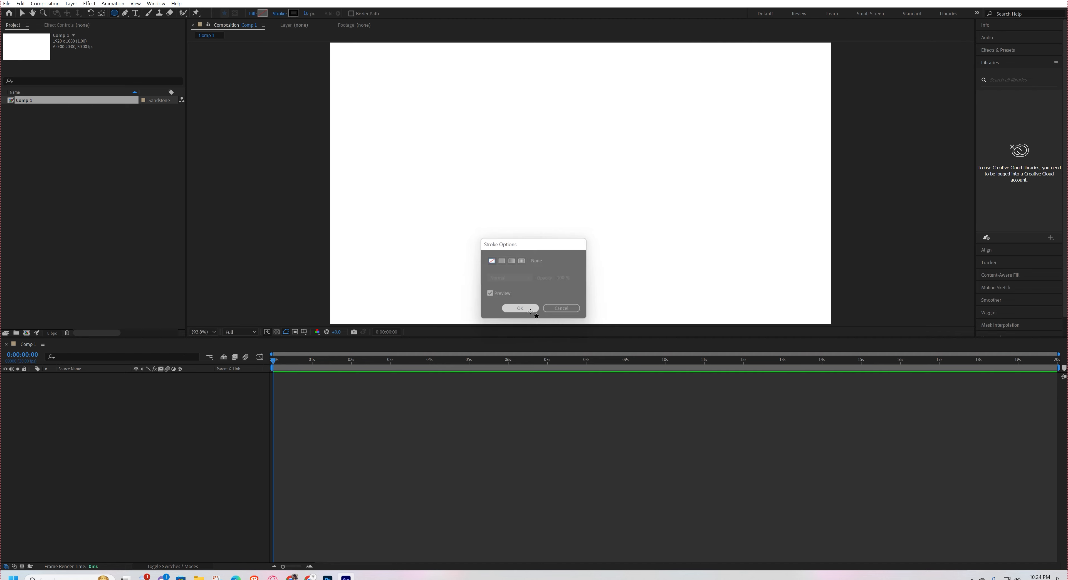
click(264, 14)
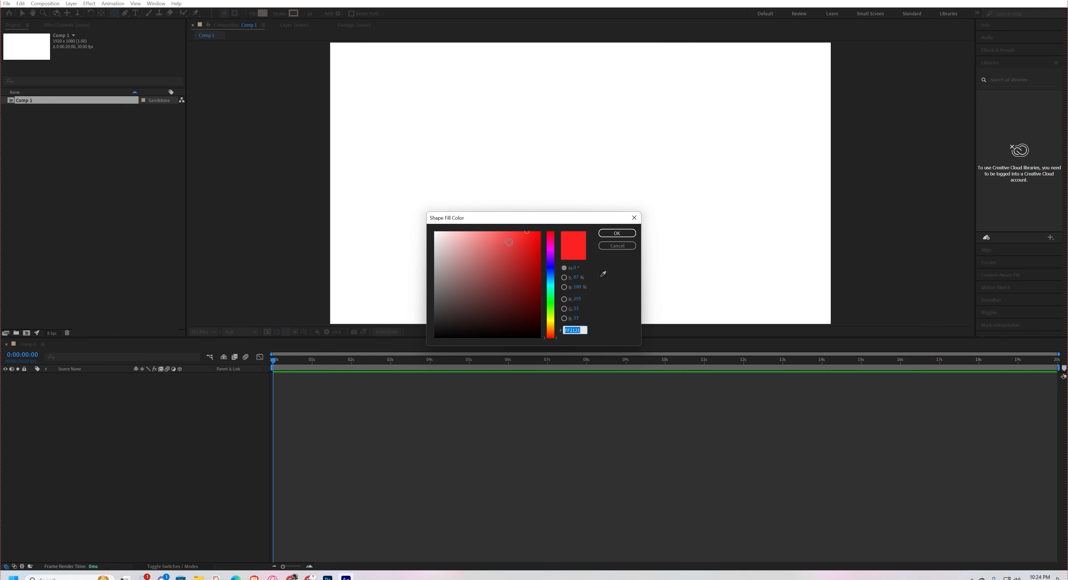
click(533, 254)
click(616, 233)
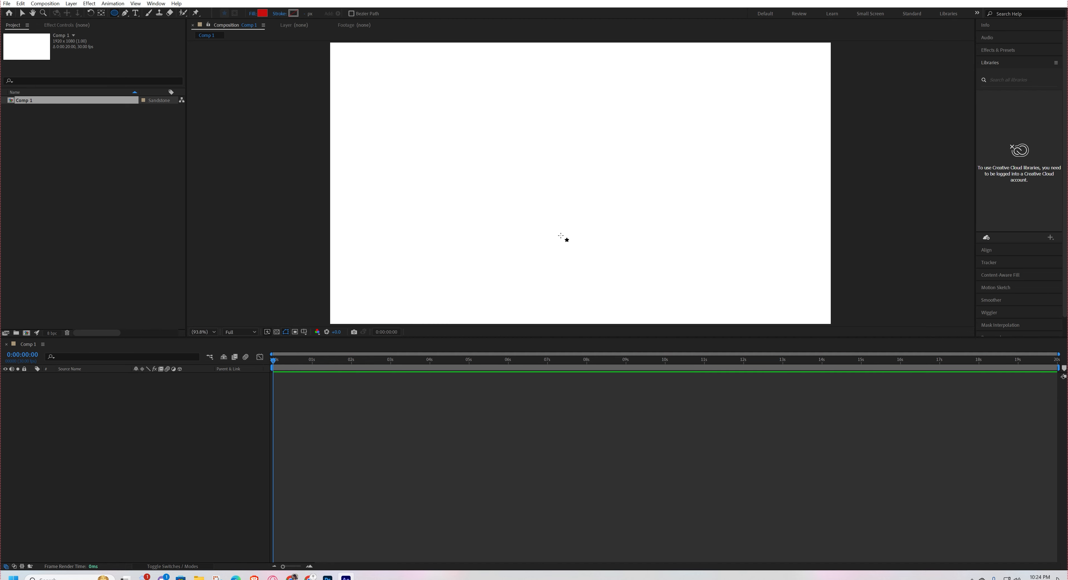
Draw a perfect red circle slightly left of the composition's center.
drag(468, 138, 498, 177)
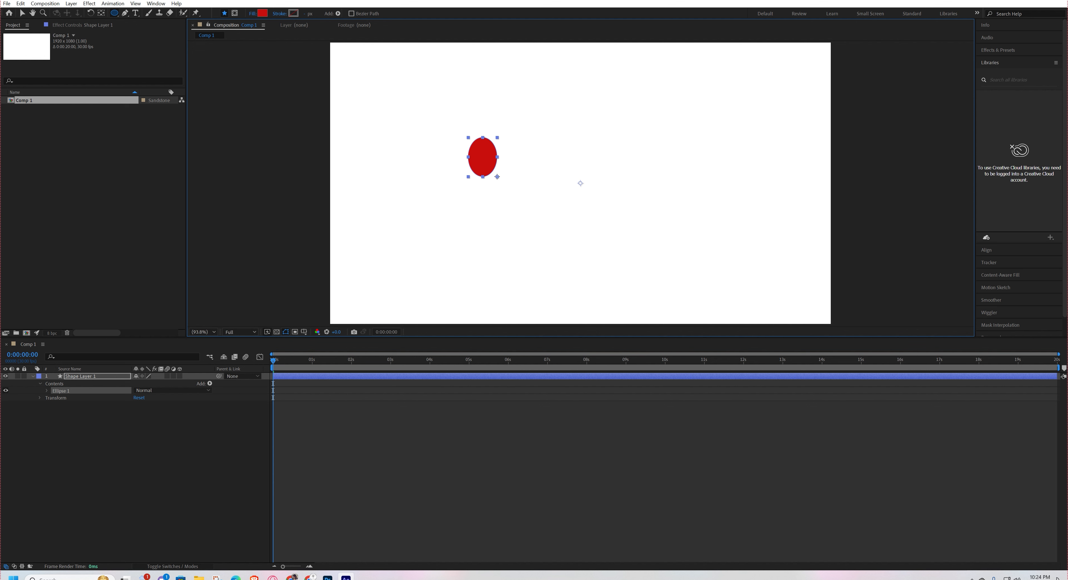
key(shift)
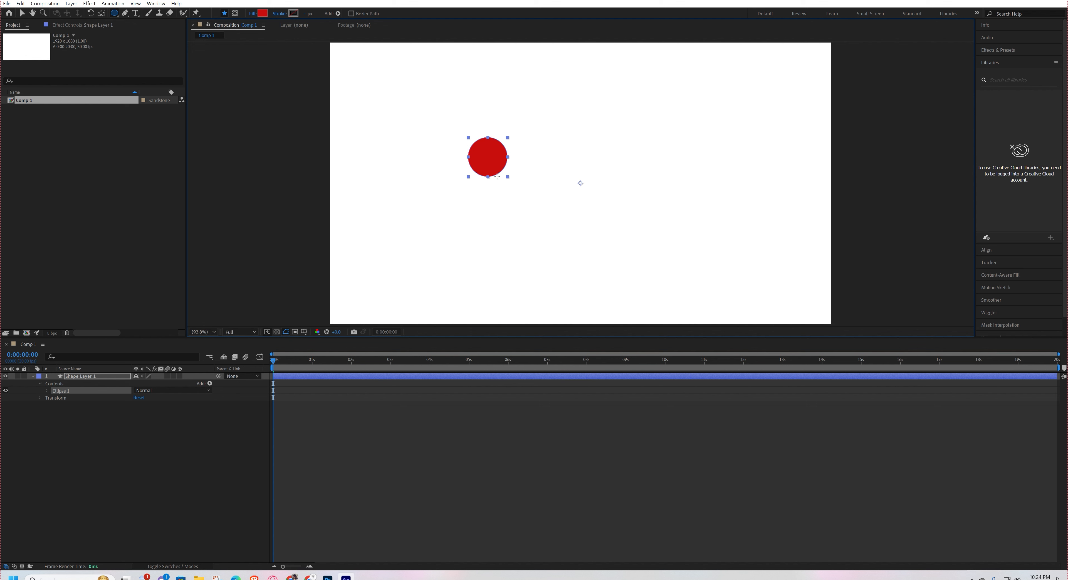
drag(497, 176, 514, 215)
key(shift)
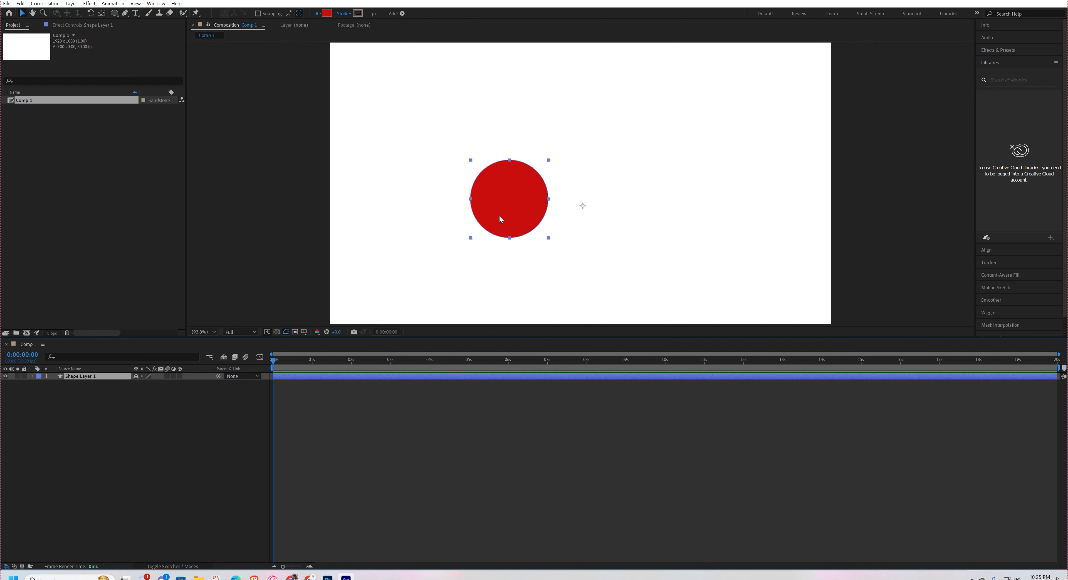
Center the anchor point within the red circle and move the circle closer to the composition's center.
key(ctrl+alt+Home)
drag(511, 216, 539, 206)
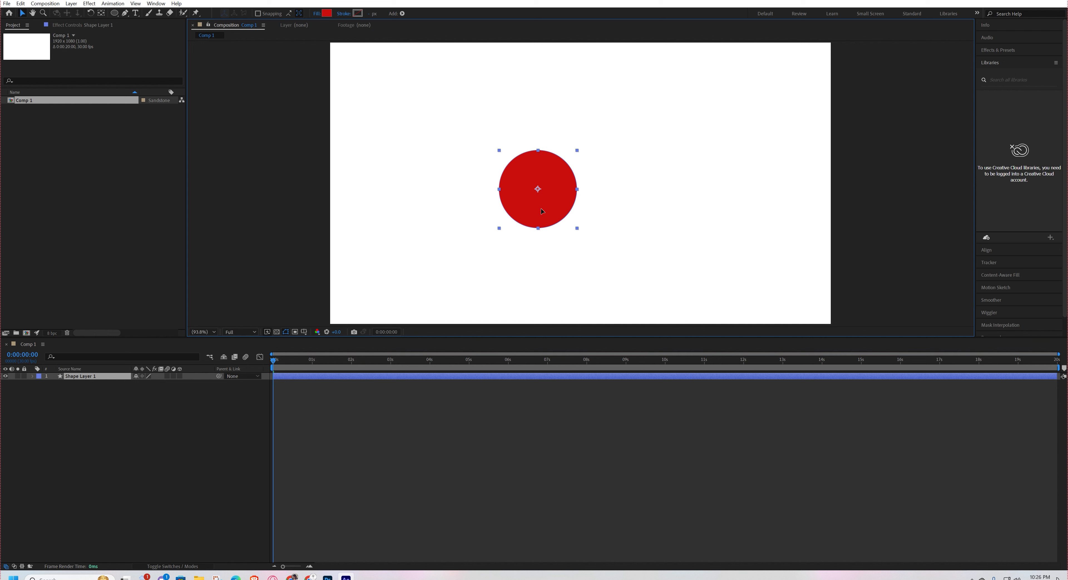
Look through the circle layer's transform properties, show only its Scale property, and move the circle slightly further right.
click(33, 376)
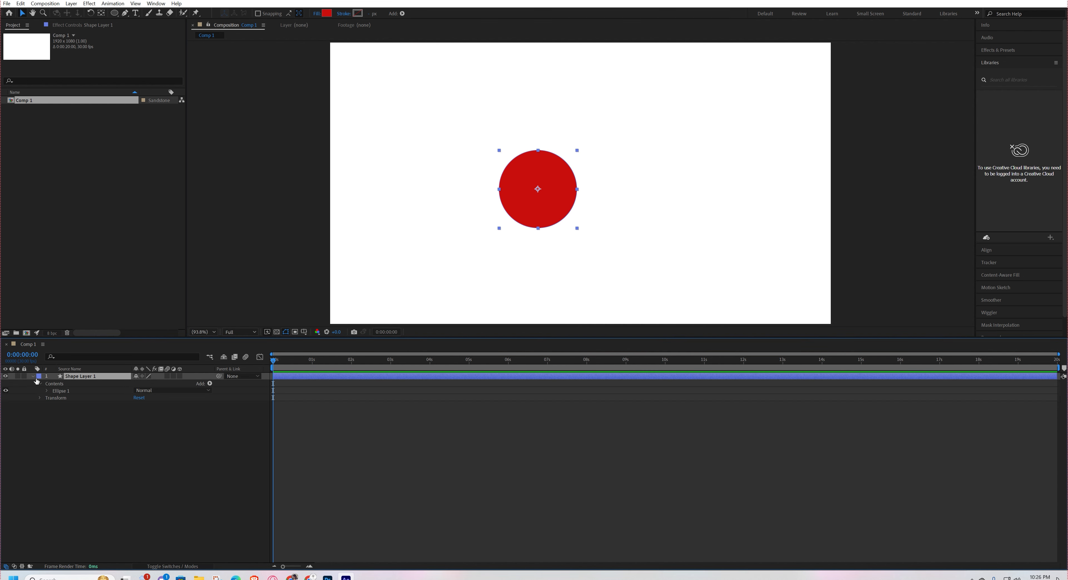
click(40, 397)
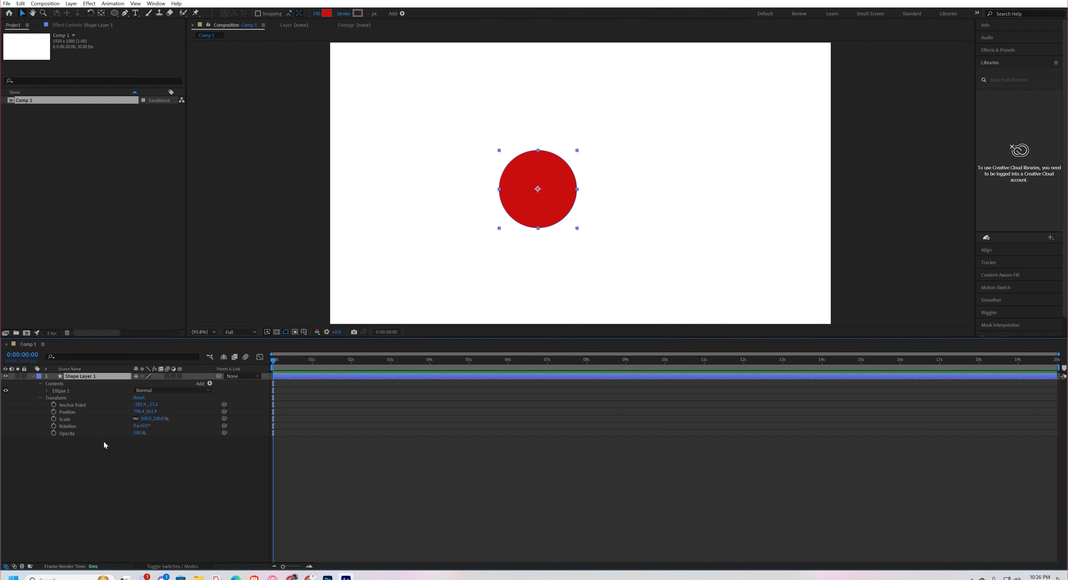
click(32, 376)
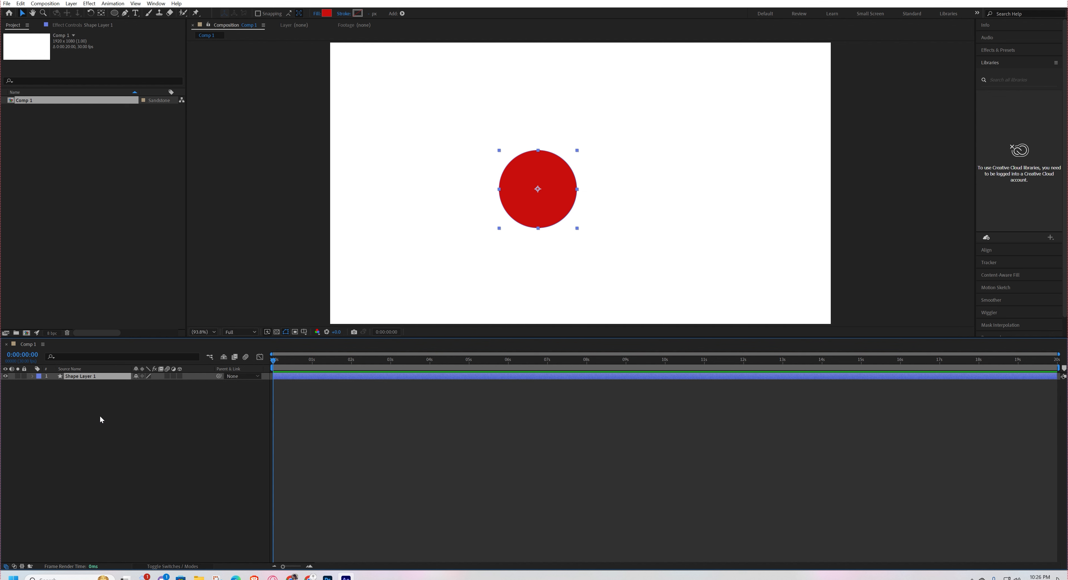
key(s)
drag(560, 218, 580, 214)
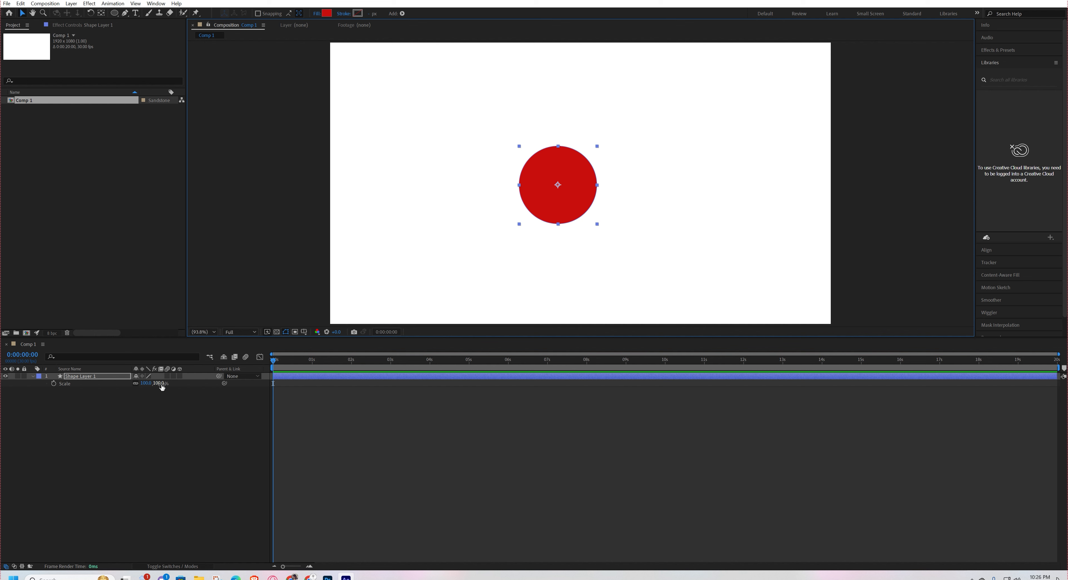
Try out the circle's Scale by setting it to 0% and enlarging it again, and undo these scale changes.
mouse_move(159, 386)
mouse_down()
mouse_move(133, 391)
mouse_move(156, 383)
mouse_up()
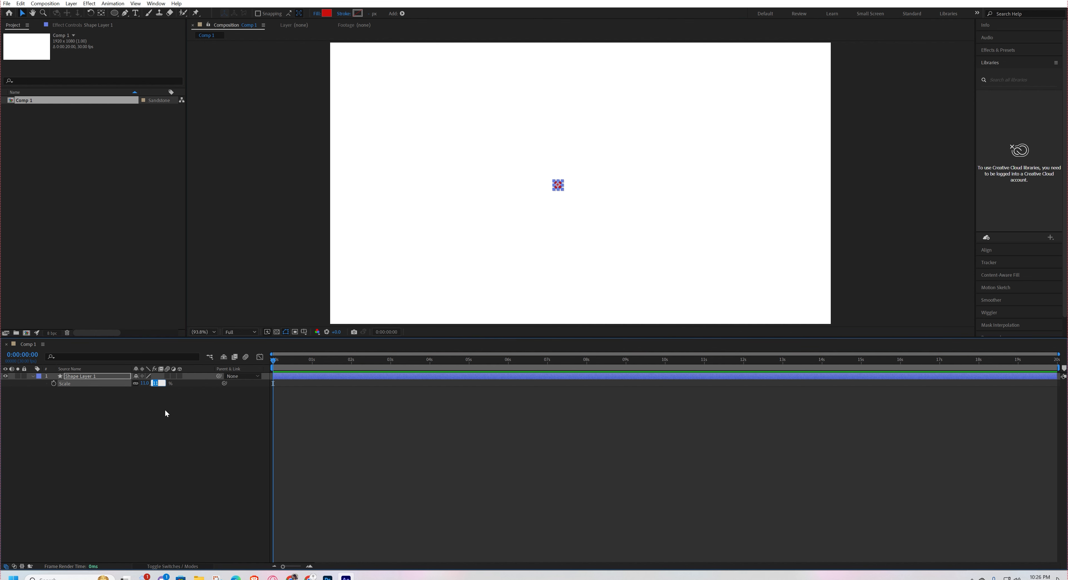
text(0)
key(Return)
click(506, 400)
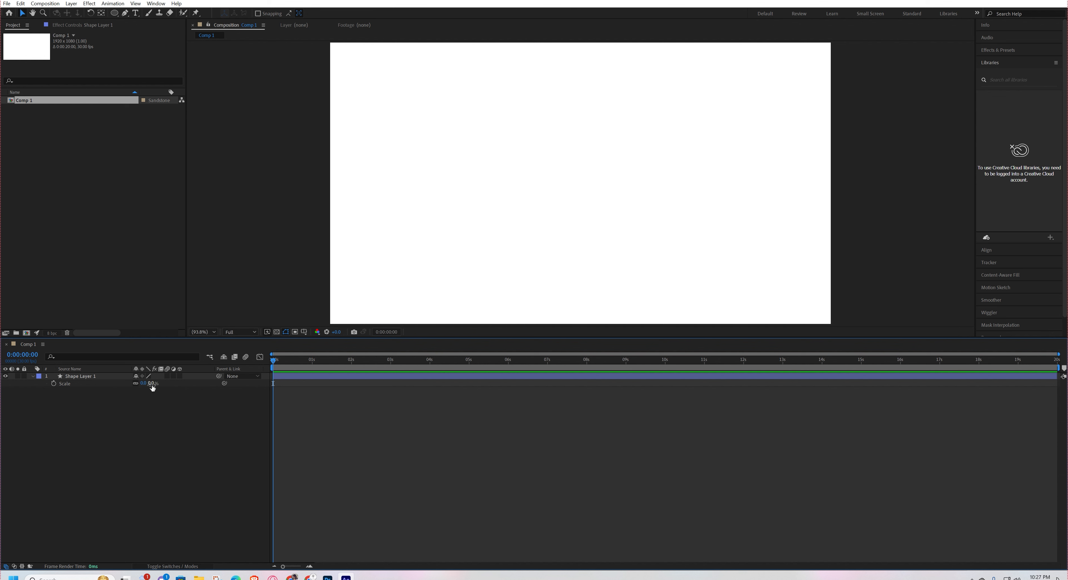
drag(152, 388, 114, 390)
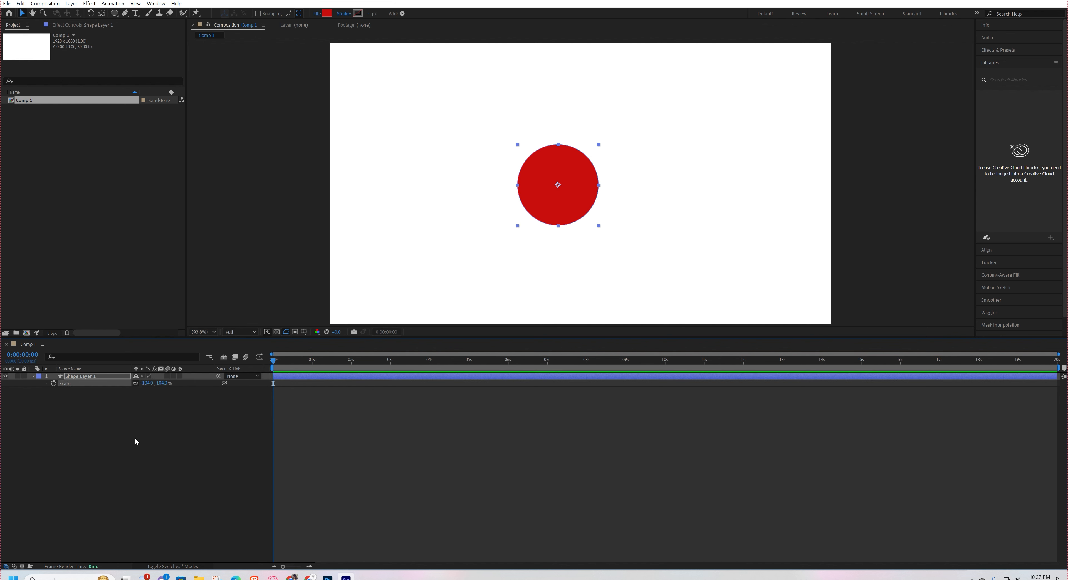
key(ctrl+z)
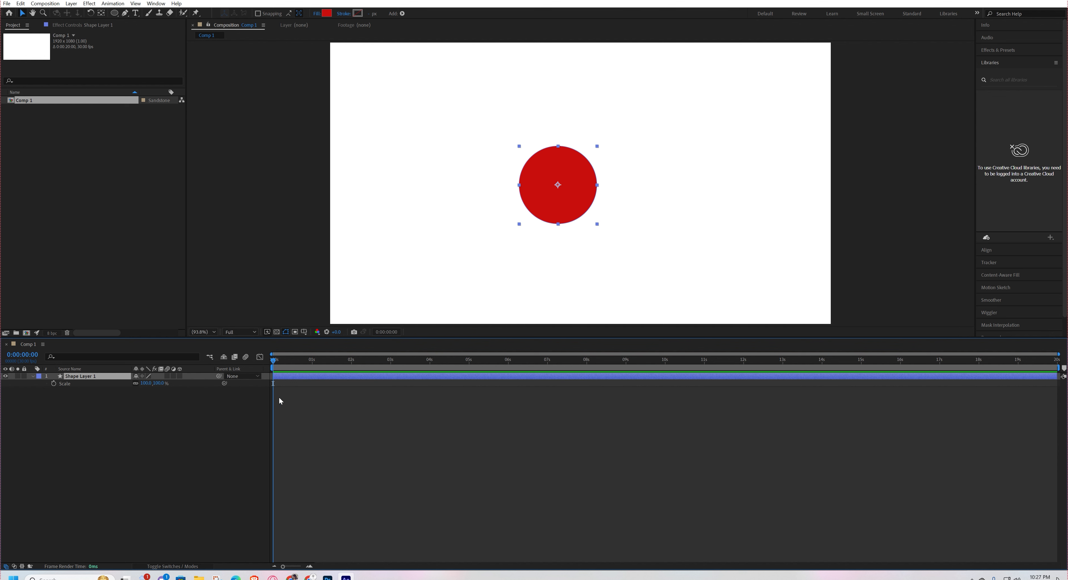
Start keyframing the circle's Scale at 0:00:00:00 with a value of 0%.
click(53, 383)
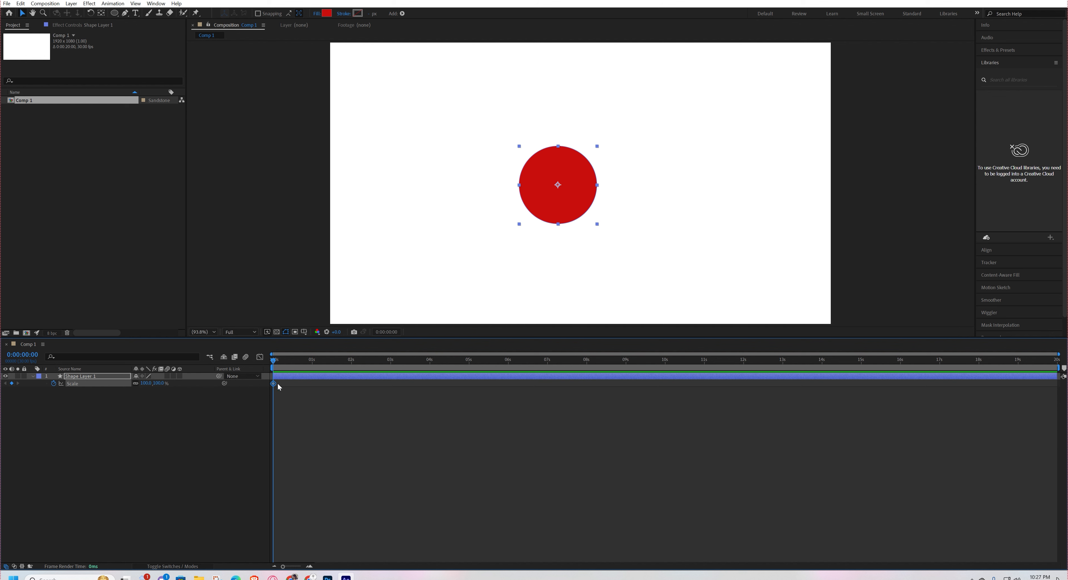
click(160, 383)
text(0)
key(Return)
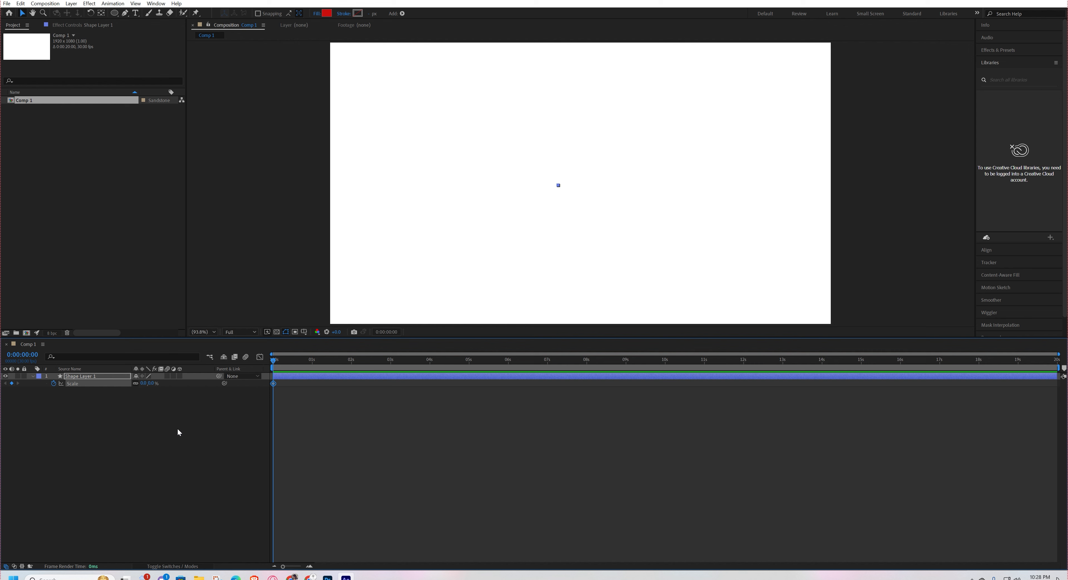
click(178, 429)
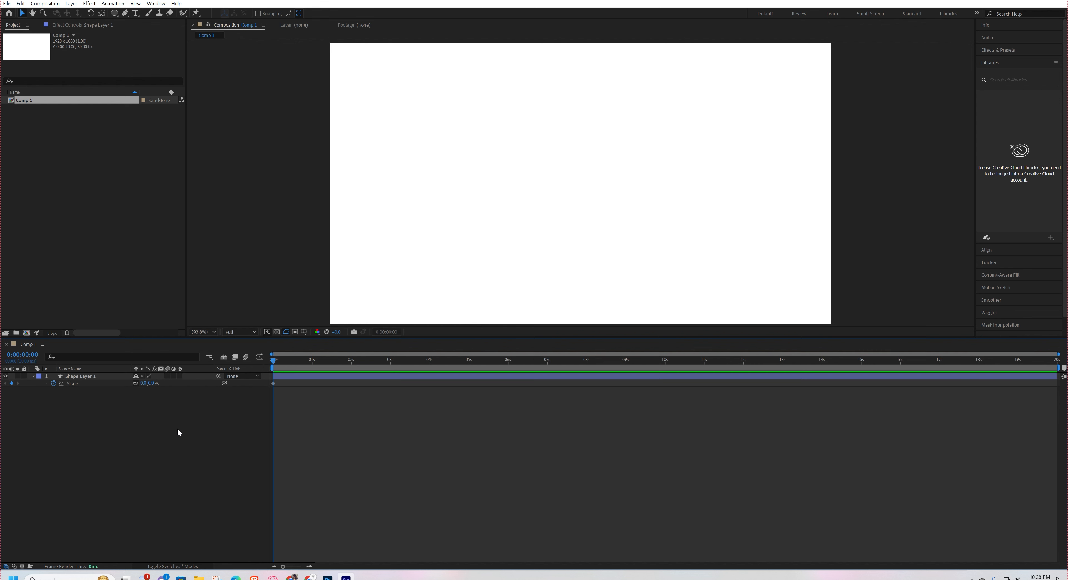
Add a second Scale keyframe at 0:00:01:01 with a value of 100%.
drag(295, 365, 313, 363)
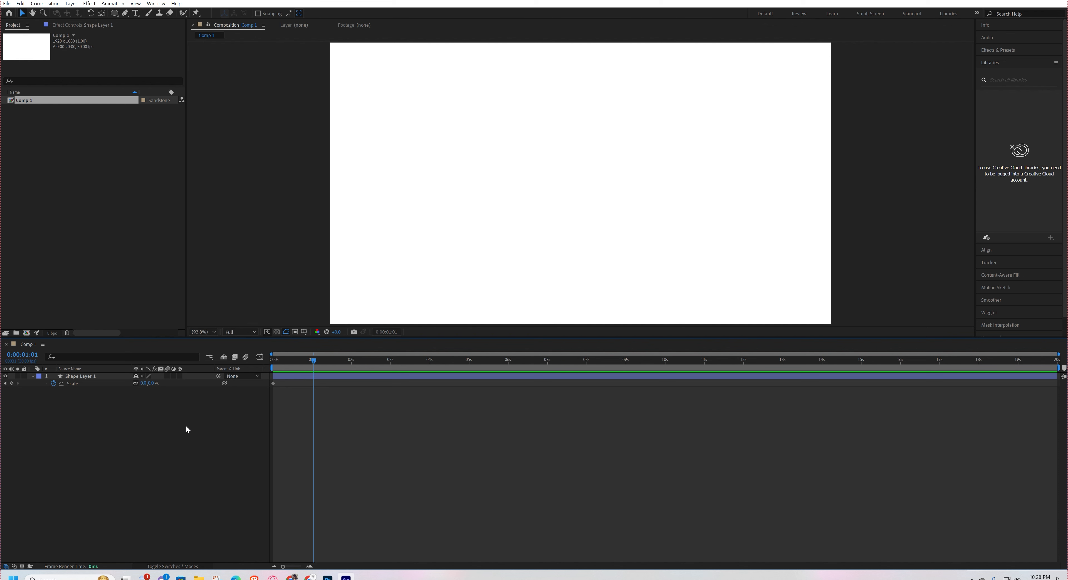
click(150, 383)
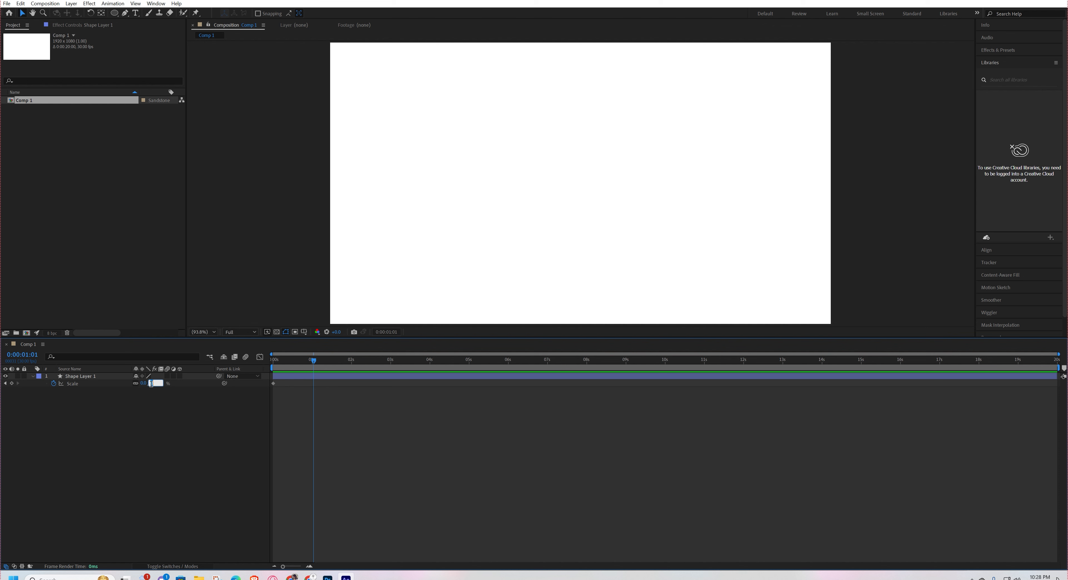
text(100)
key(Return)
click(158, 424)
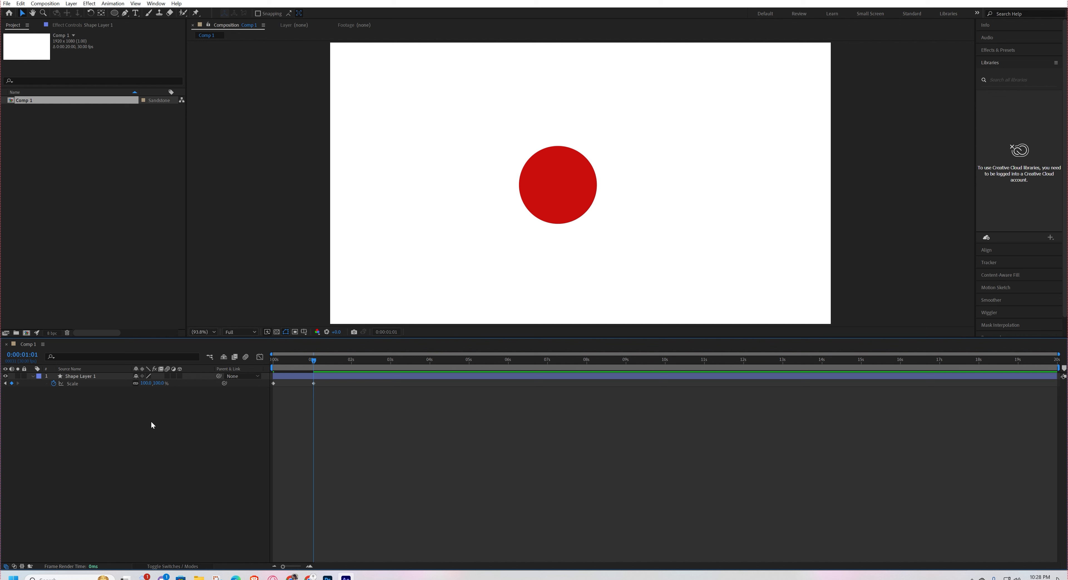
Preview the circle's scale-up animation from the beginning of the timeline.
drag(314, 360, 266, 379)
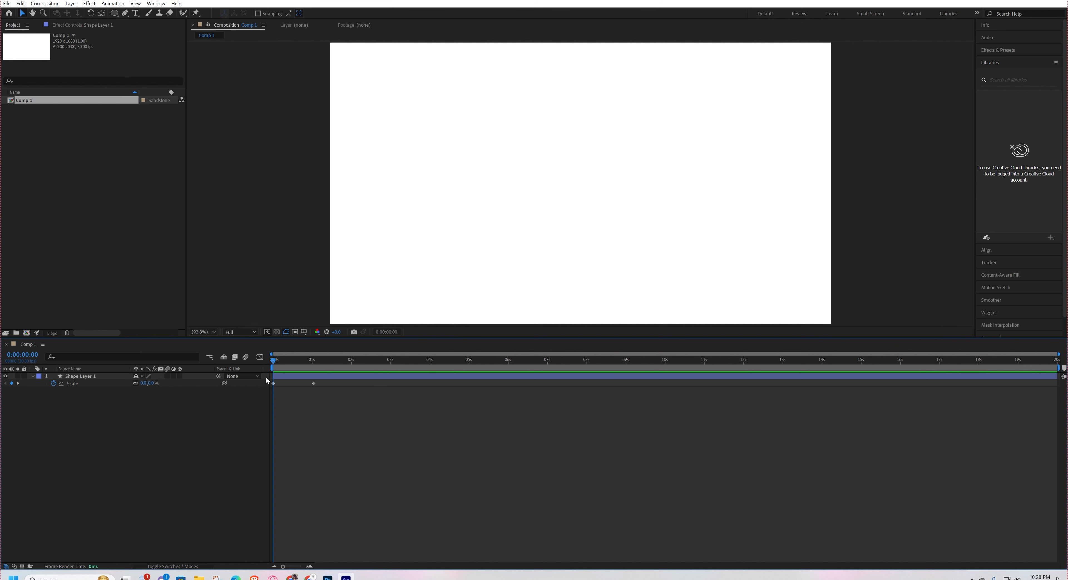
key(space)
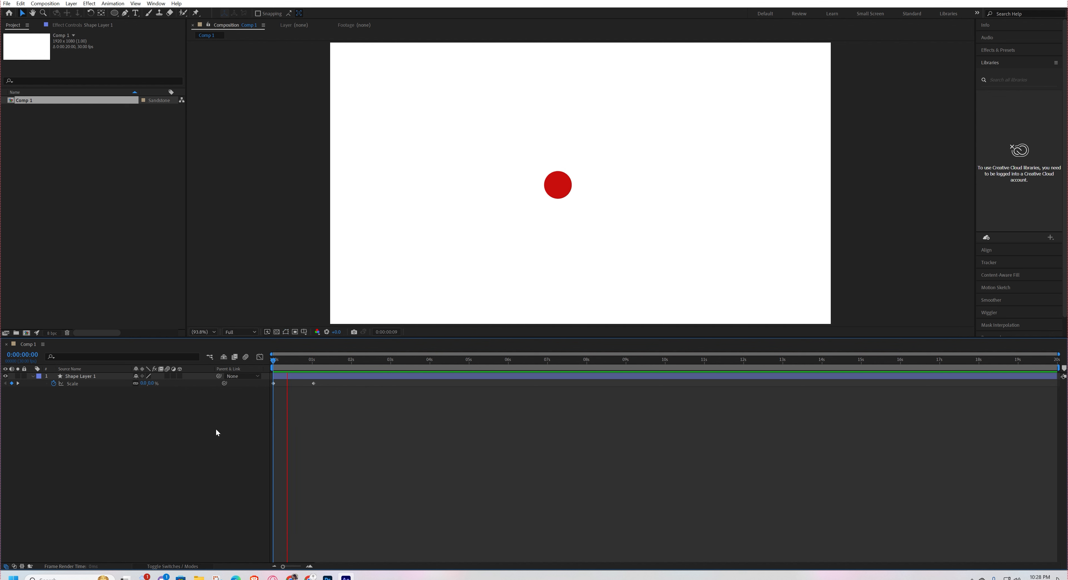
key(space)
drag(297, 361, 243, 369)
key(space)
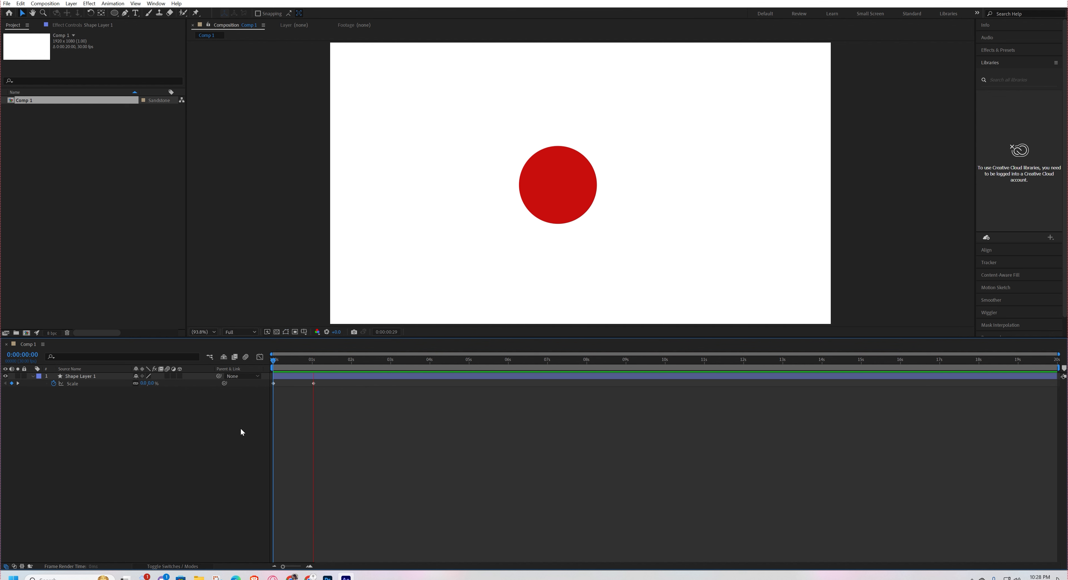
key(space)
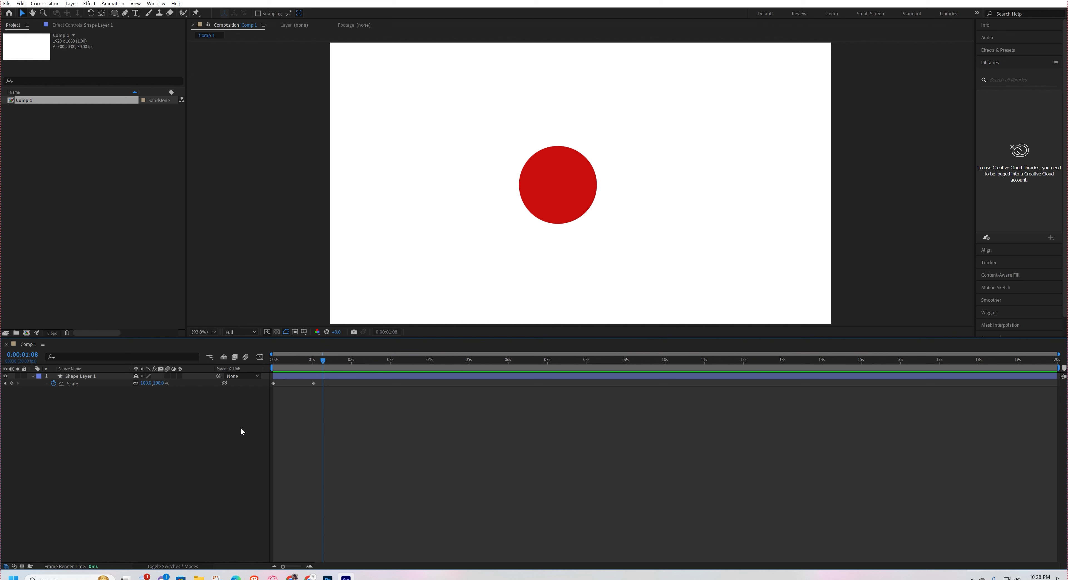
Try Easy Ease on both of the circle's Scale keyframes and preview the eased animation from the beginning.
drag(320, 381, 227, 403)
key(F9)
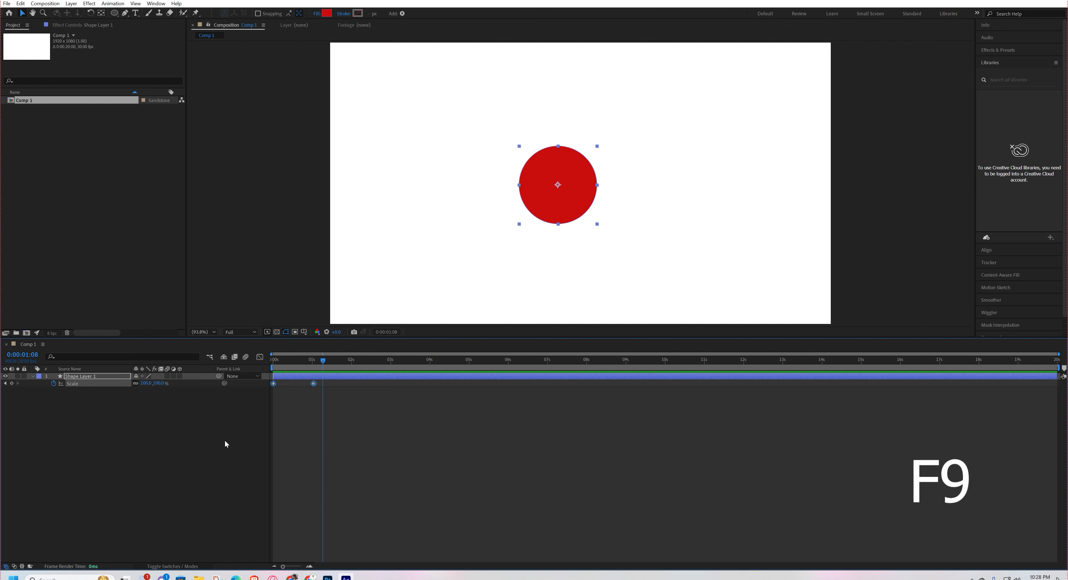
key(F9)
drag(315, 362, 247, 376)
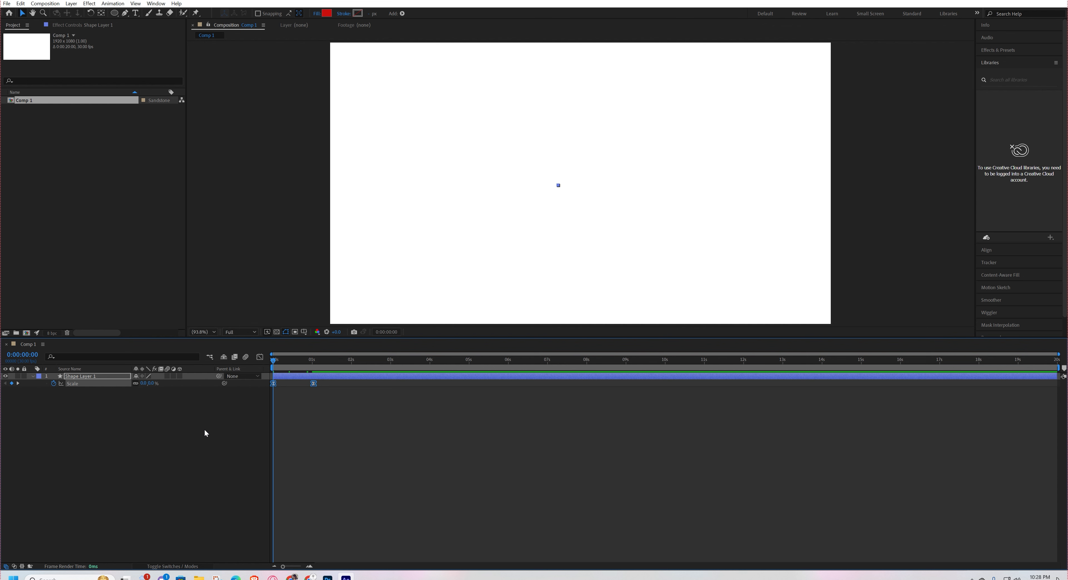
key(space)
key(space)
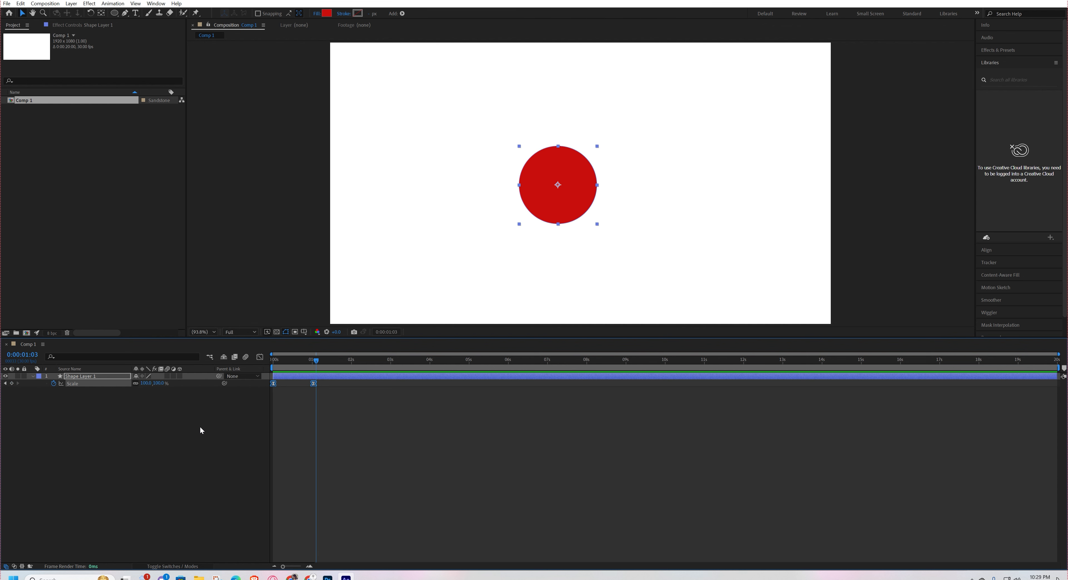
Duplicate the circle layer and place the copy to the right of the original circle.
key(ctrl+d)
drag(582, 194, 682, 195)
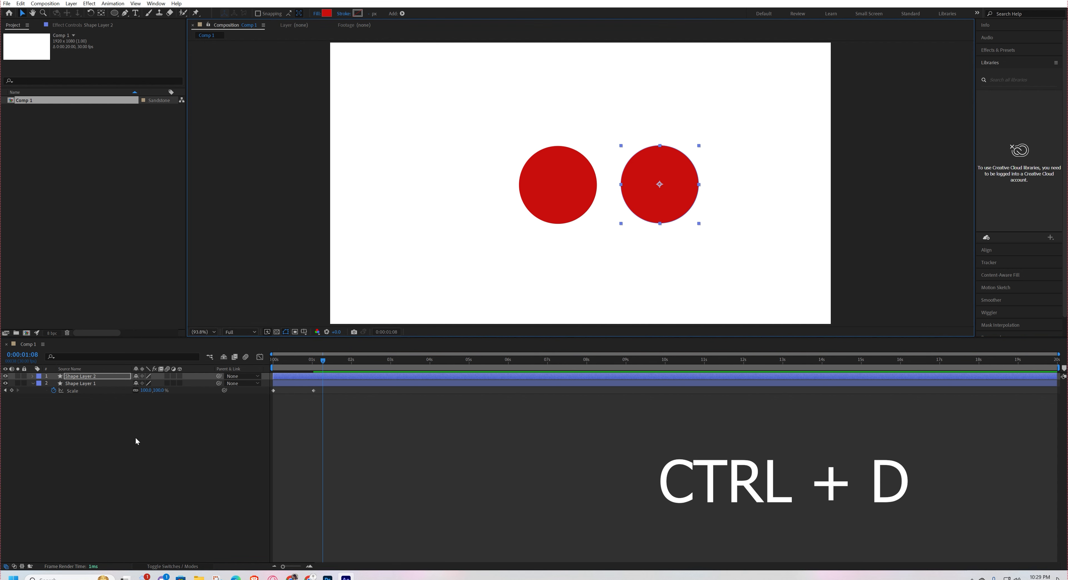
Reveal the keyframes of the duplicated circle's layer and apply Easy Ease to both of its Scale keyframes.
click(114, 413)
click(101, 374)
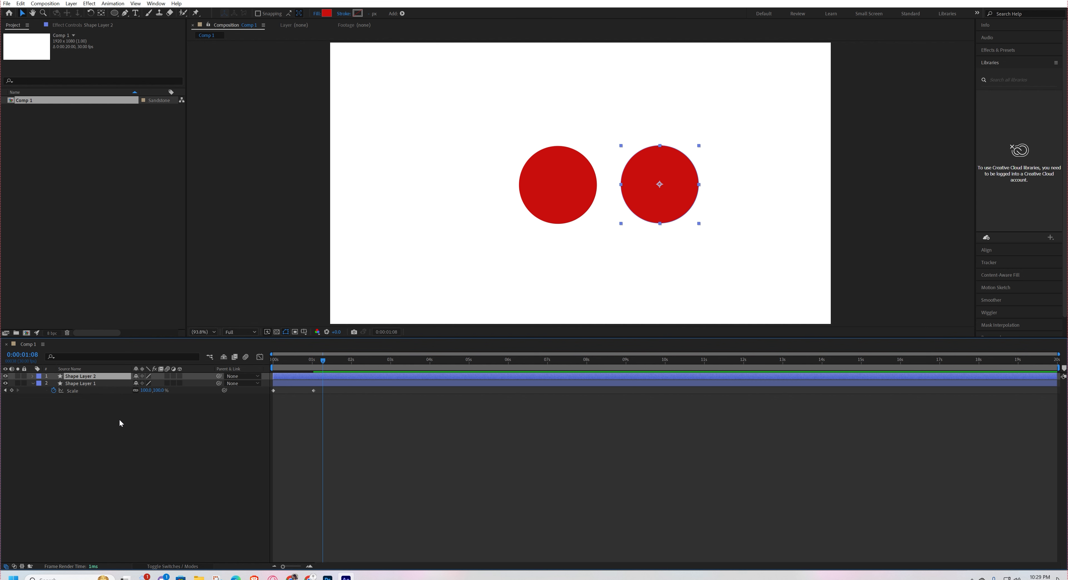
key(u)
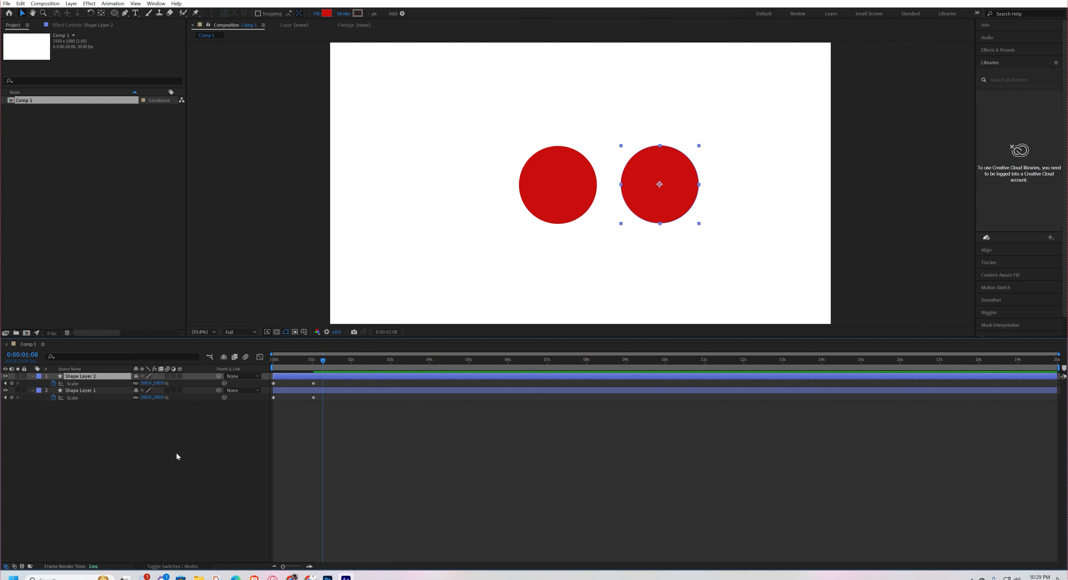
drag(324, 383, 256, 391)
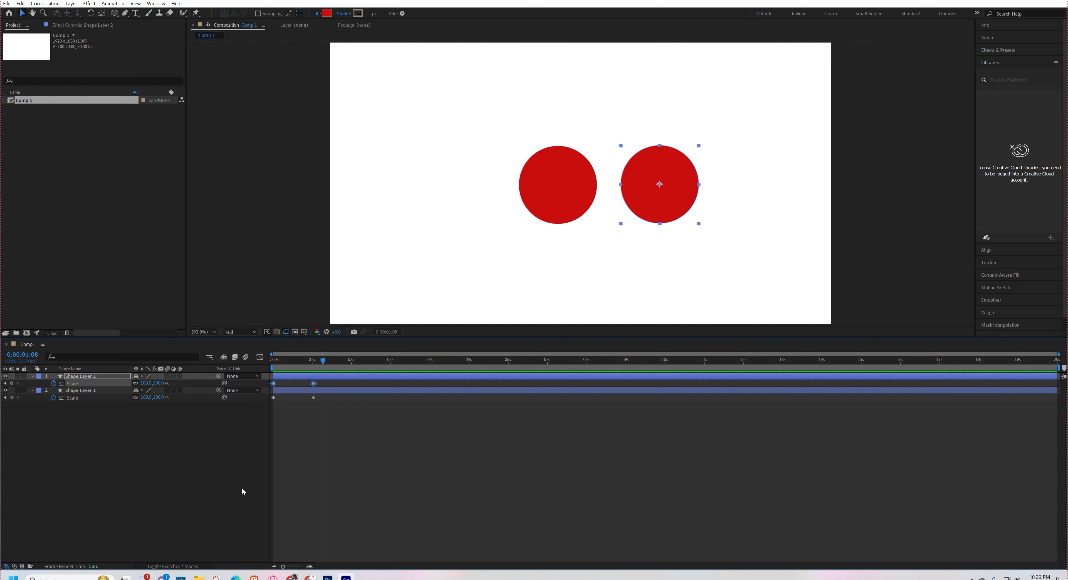
key(Home)
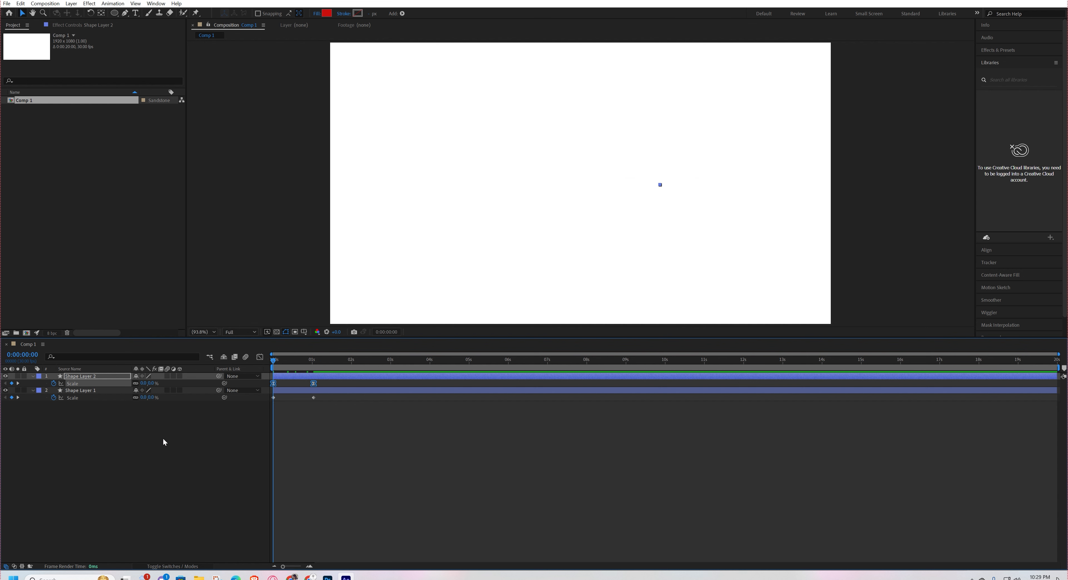
key(F9)
click(157, 439)
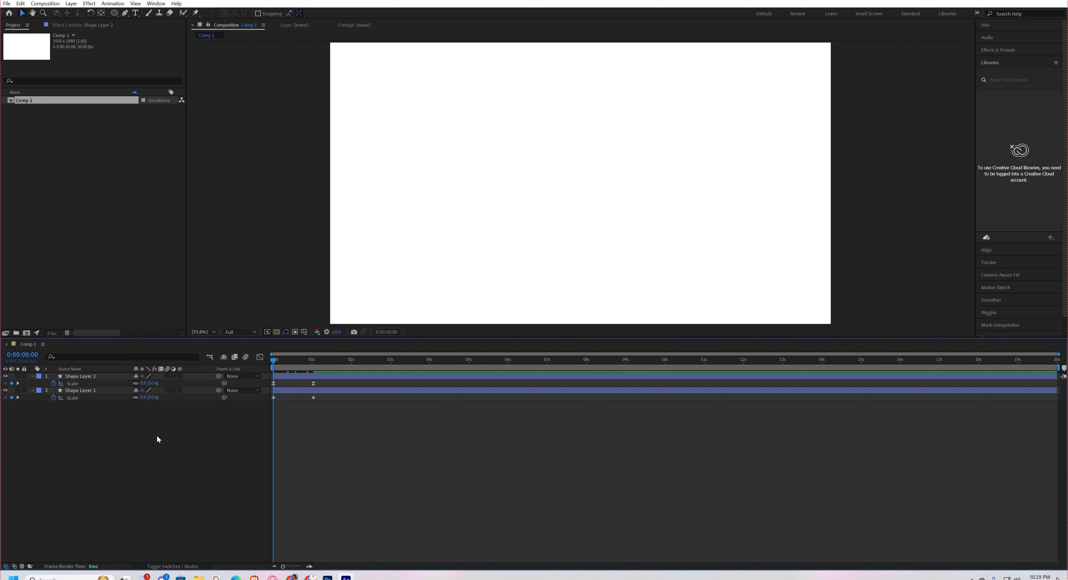
Preview the plain and the eased circle growing side by side from the beginning of the timeline.
drag(323, 387, 240, 412)
drag(326, 381, 259, 387)
click(242, 453)
key(space)
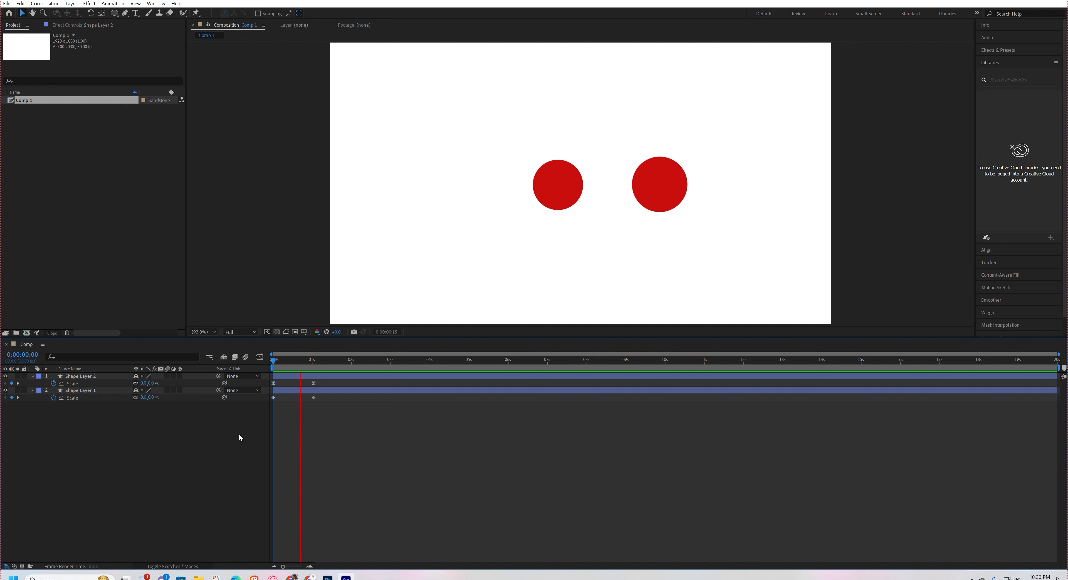
key(space)
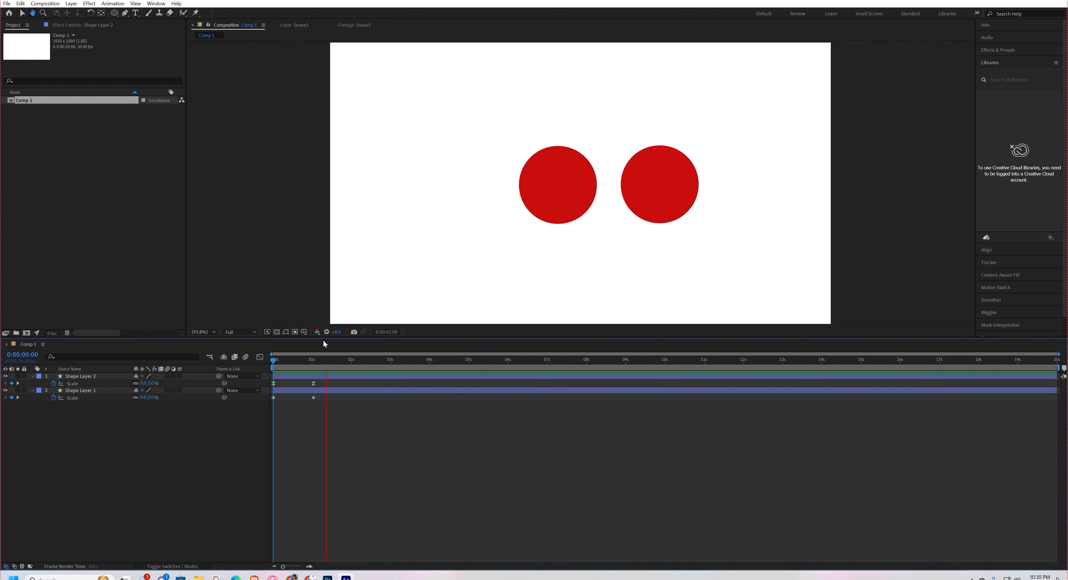
key(space)
drag(296, 359, 256, 377)
key(space)
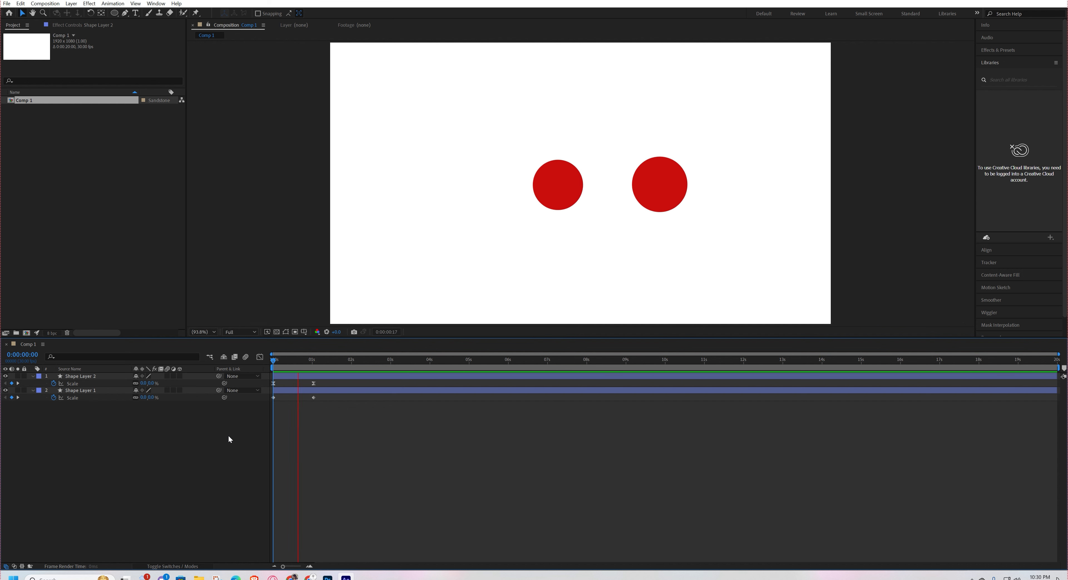
key(space)
Move the end Scale keyframes of both circles to about 3 seconds.
drag(324, 384, 388, 399)
key(Home)
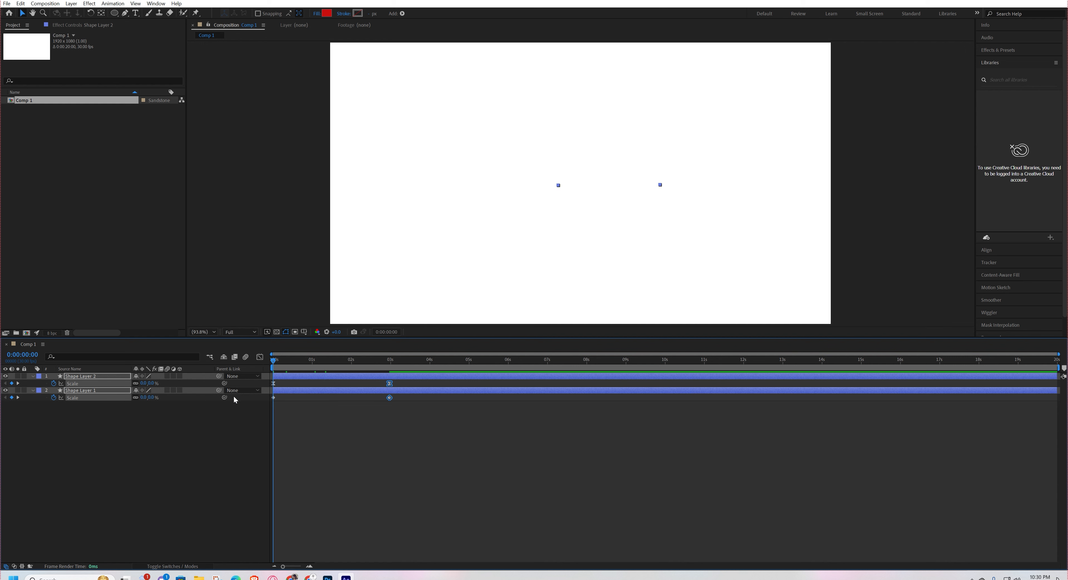
click(212, 457)
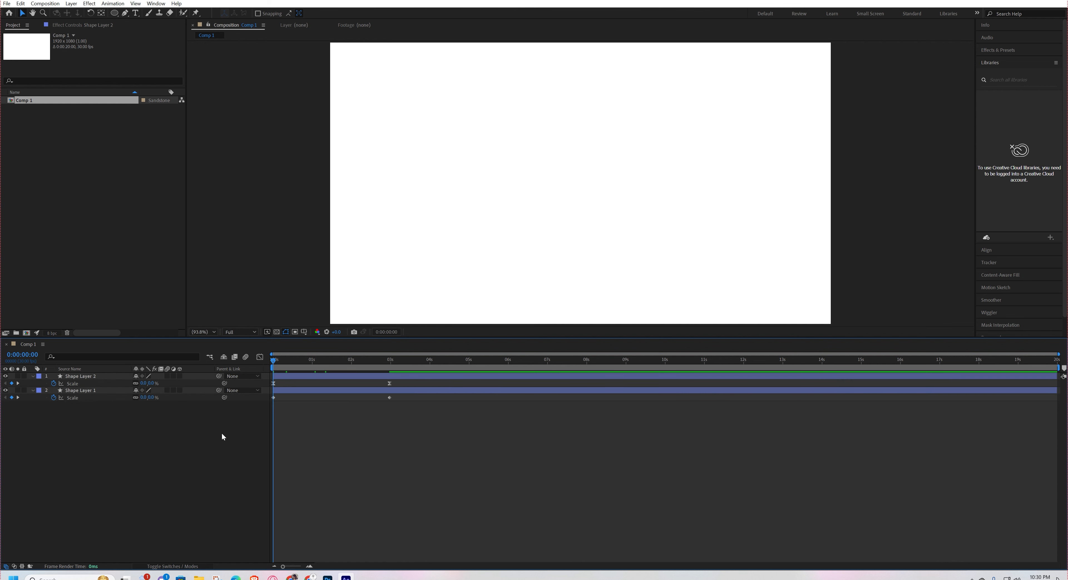
Preview the lengthened scale-up of both circles twice from the beginning to compare plain and eased motion.
key(space)
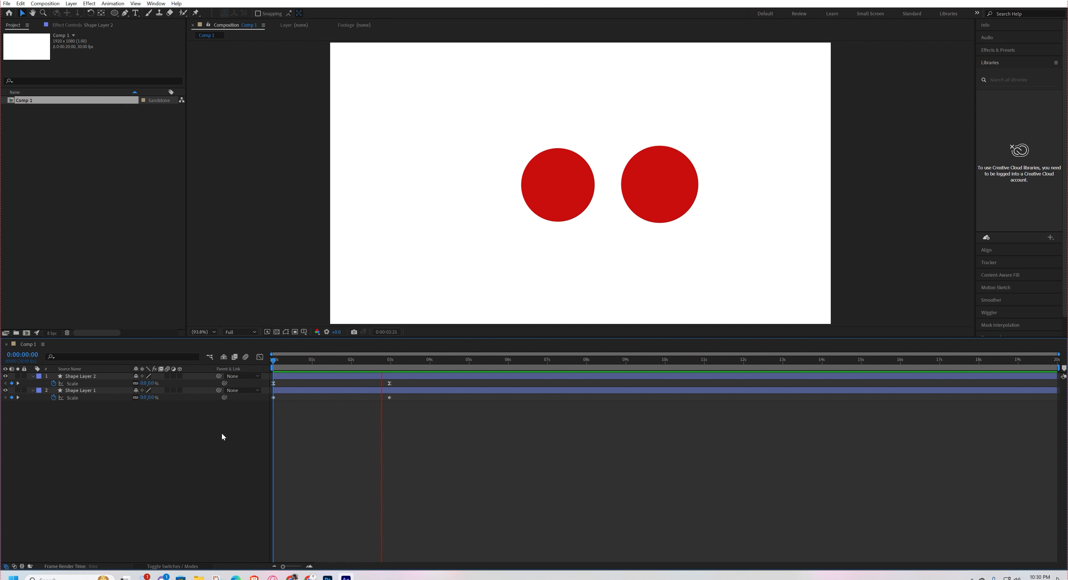
key(space)
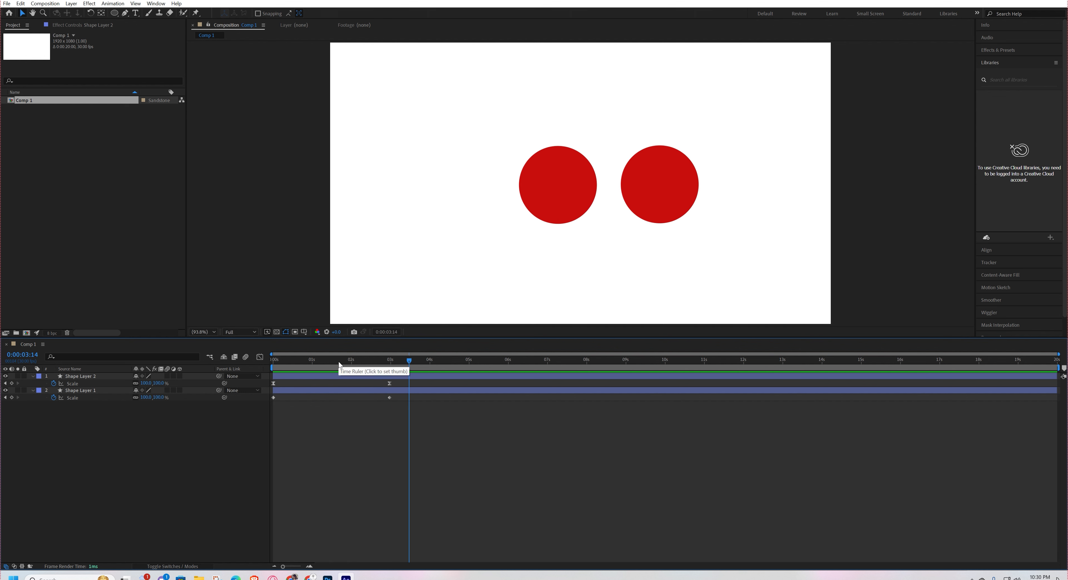
key(Home)
key(space)
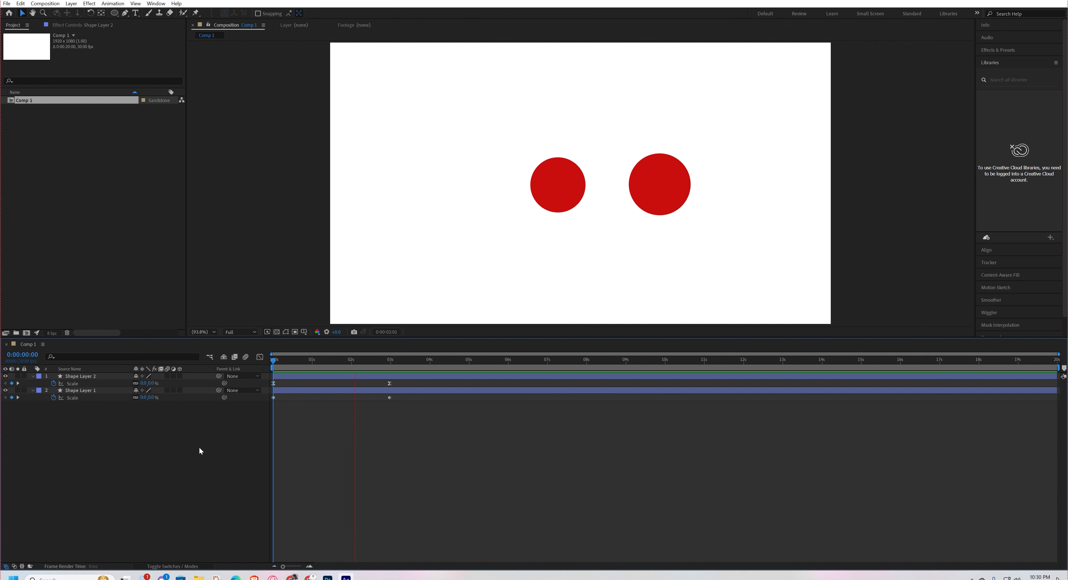
key(space)
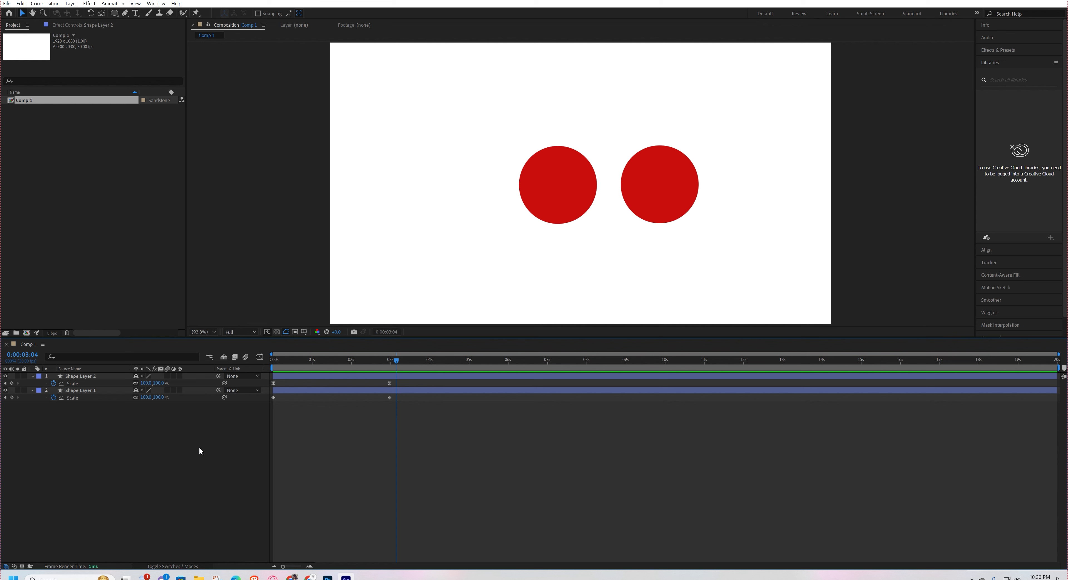
click(309, 390)
click(313, 376)
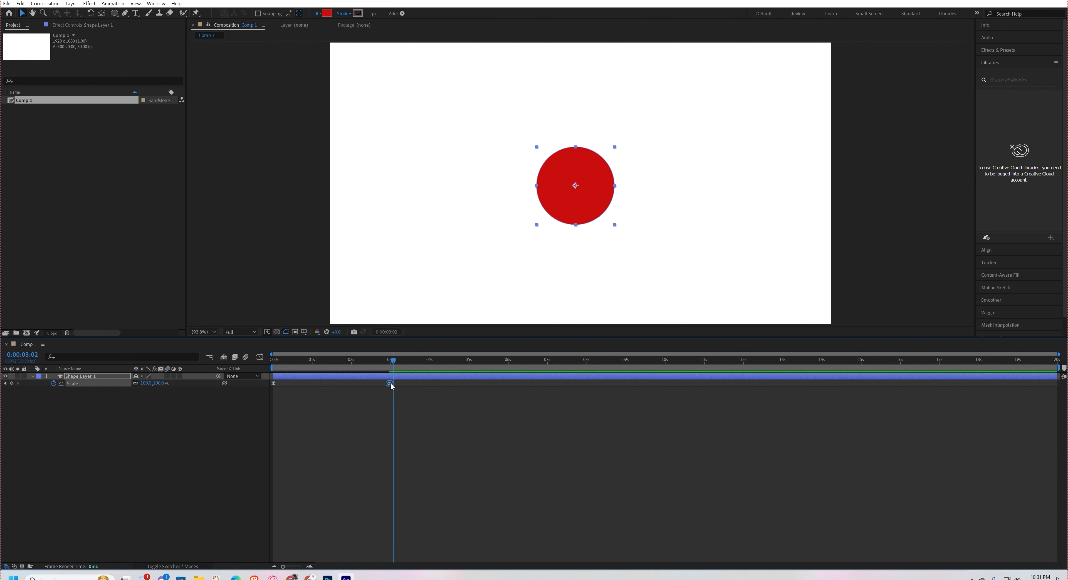
drag(390, 384, 188, 431)
click(199, 438)
Preview the single circle's eased scale-up from the start to 0:00:02:00.
key(space)
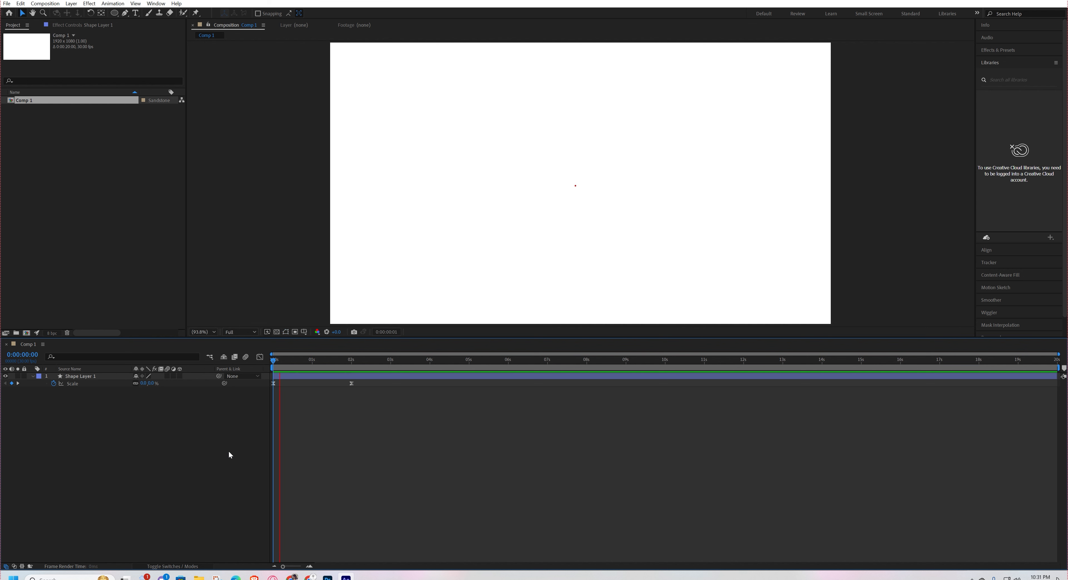
key(space)
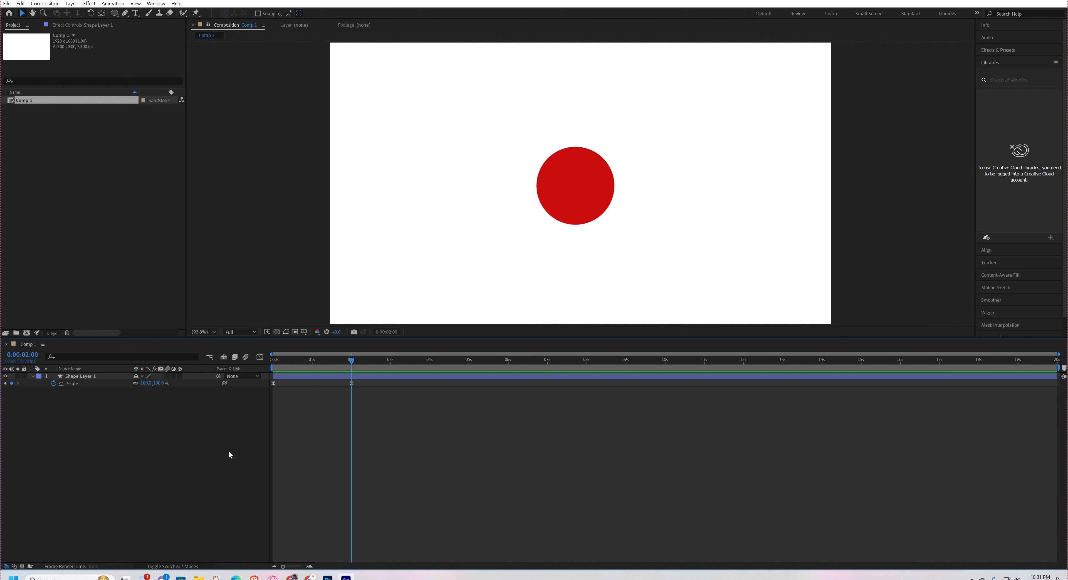
Reshape the Scale speed graph by extending the last keyframe's ease handle back to about 0:00:01:00.
drag(362, 379, 250, 409)
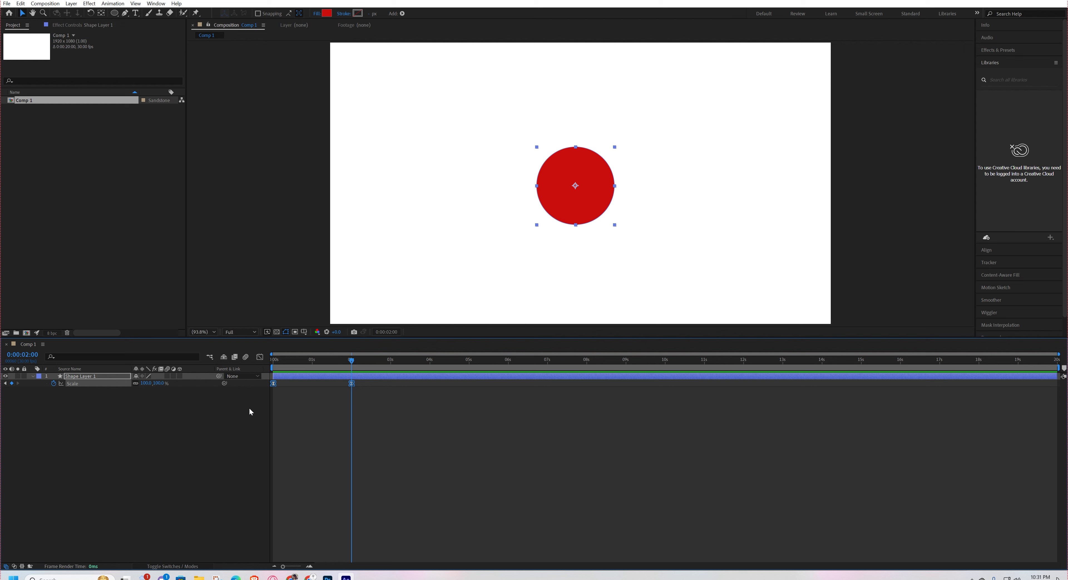
click(259, 357)
drag(381, 527, 331, 561)
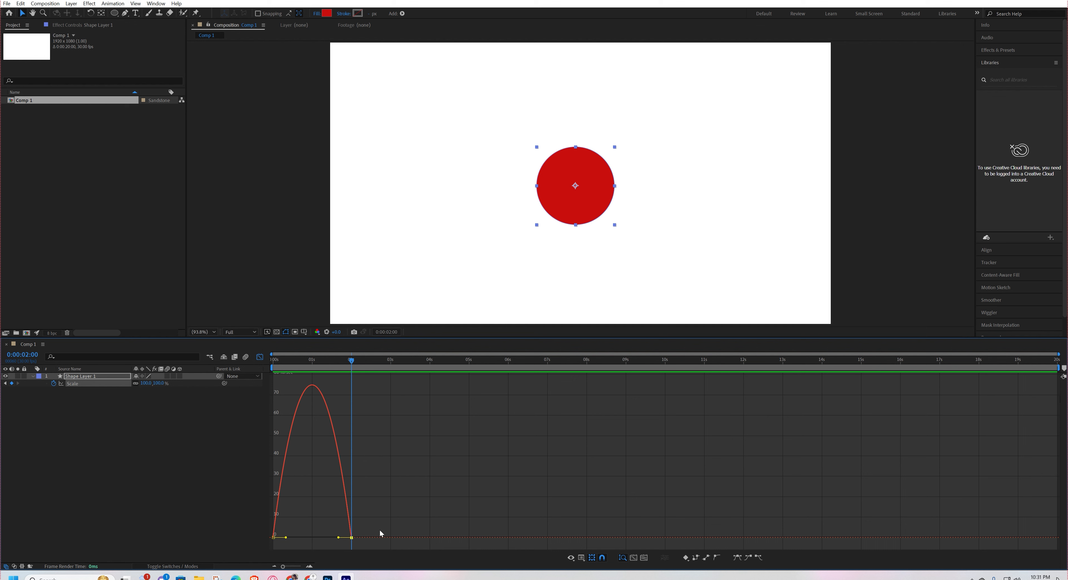
drag(381, 531, 333, 554)
drag(339, 538, 306, 538)
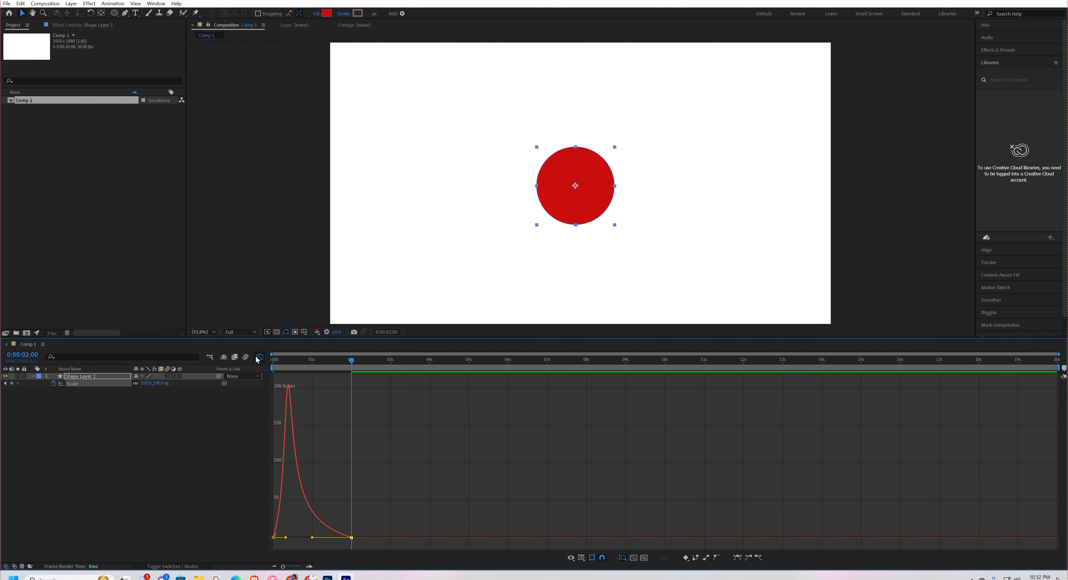
Close the Graph Editor and preview the circle's reshaped scale-up from the beginning.
key(shift+F3)
key(Home)
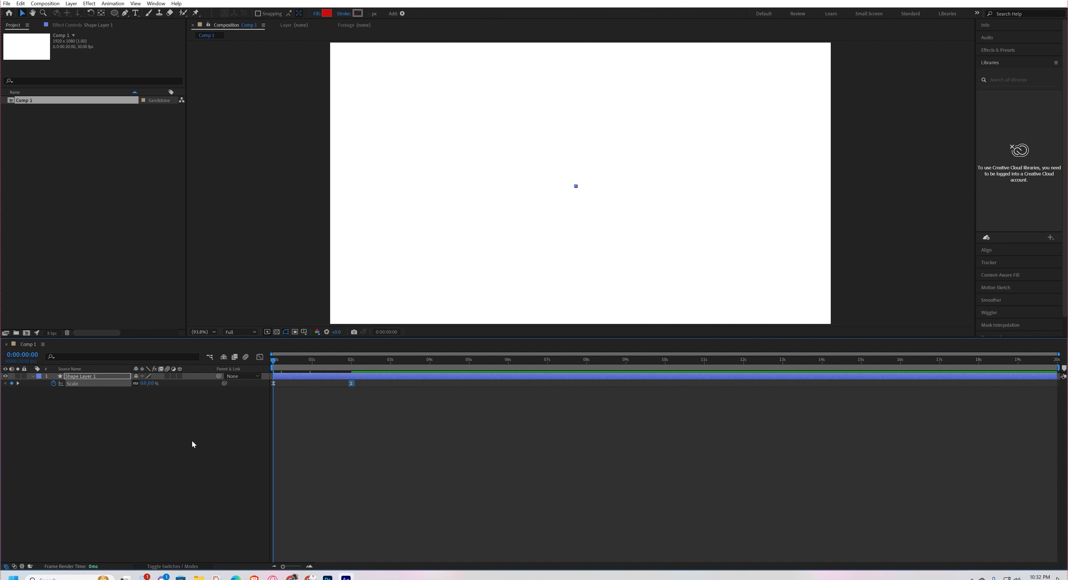
key(space)
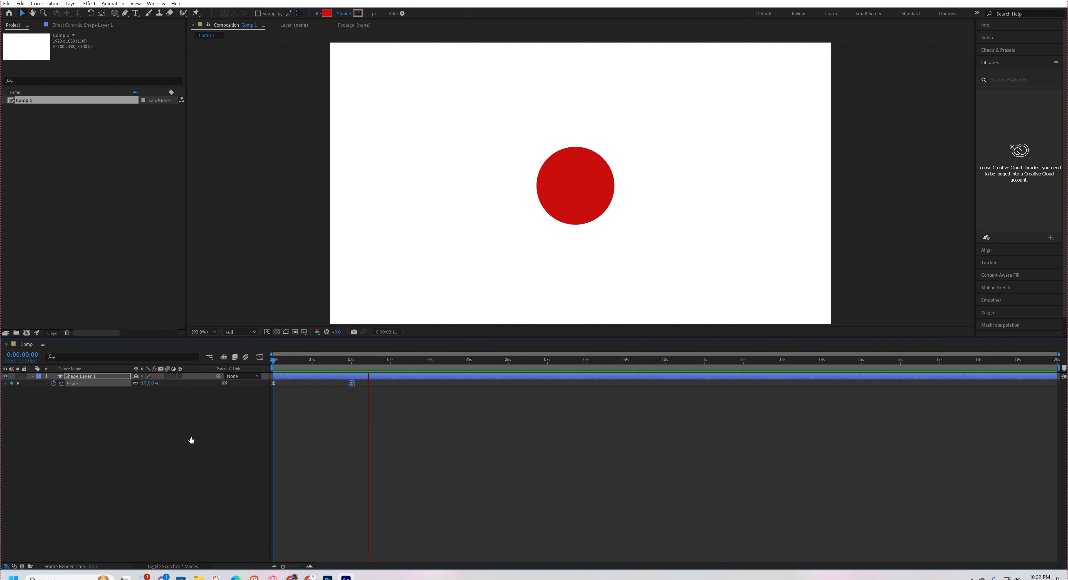
key(space)
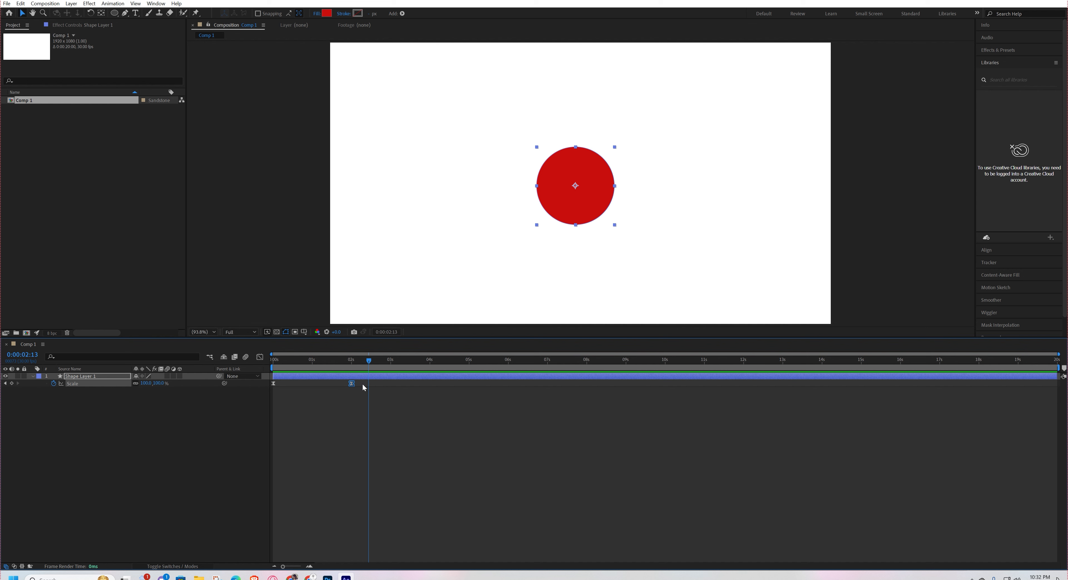
Play the scale-up from the beginning with its speed graph displayed, and return to the keyframe view.
drag(363, 412, 265, 368)
click(260, 357)
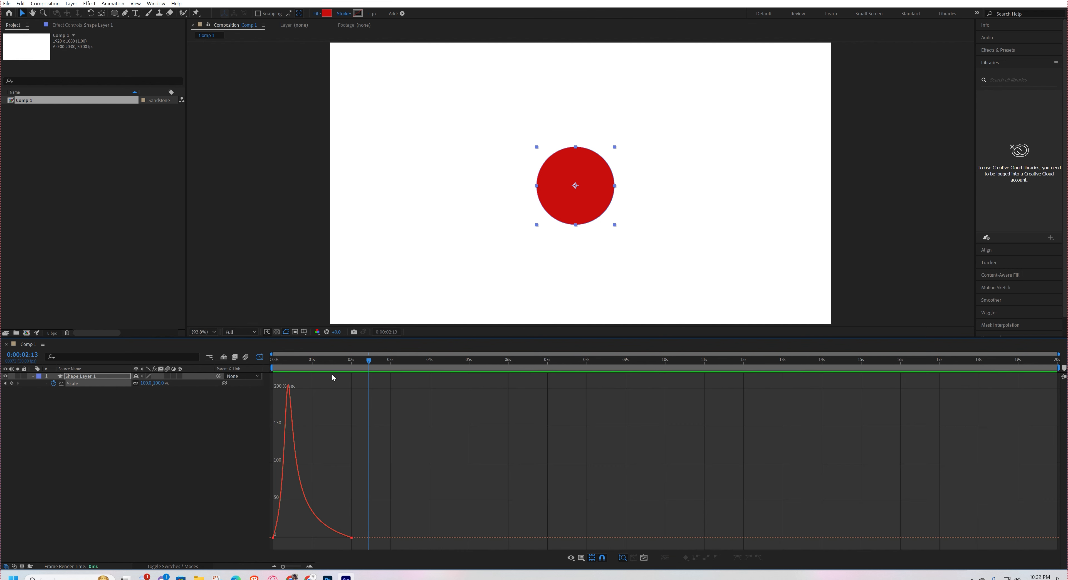
key(Home)
key(space)
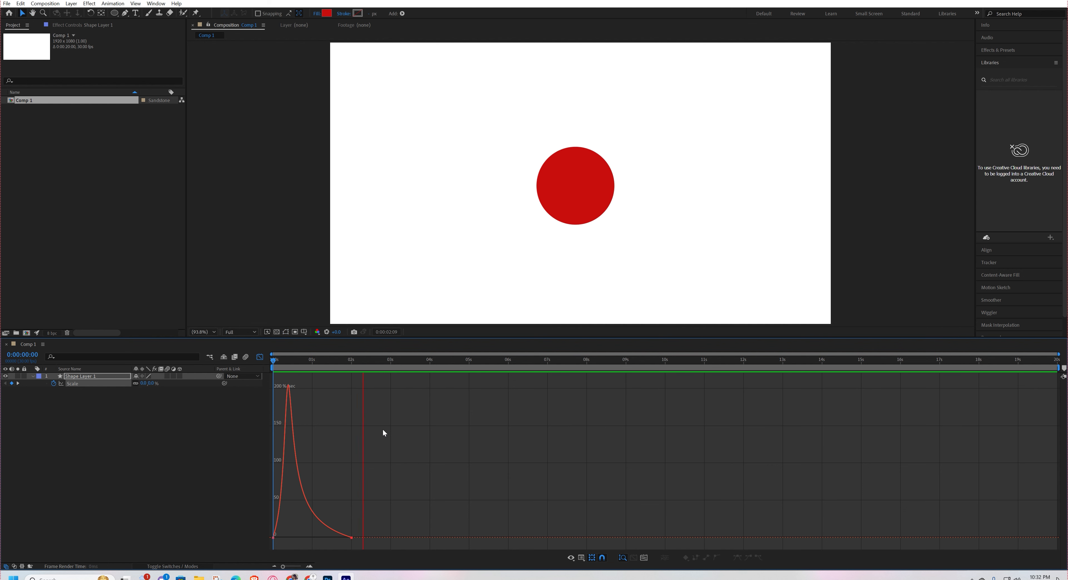
key(space)
click(260, 357)
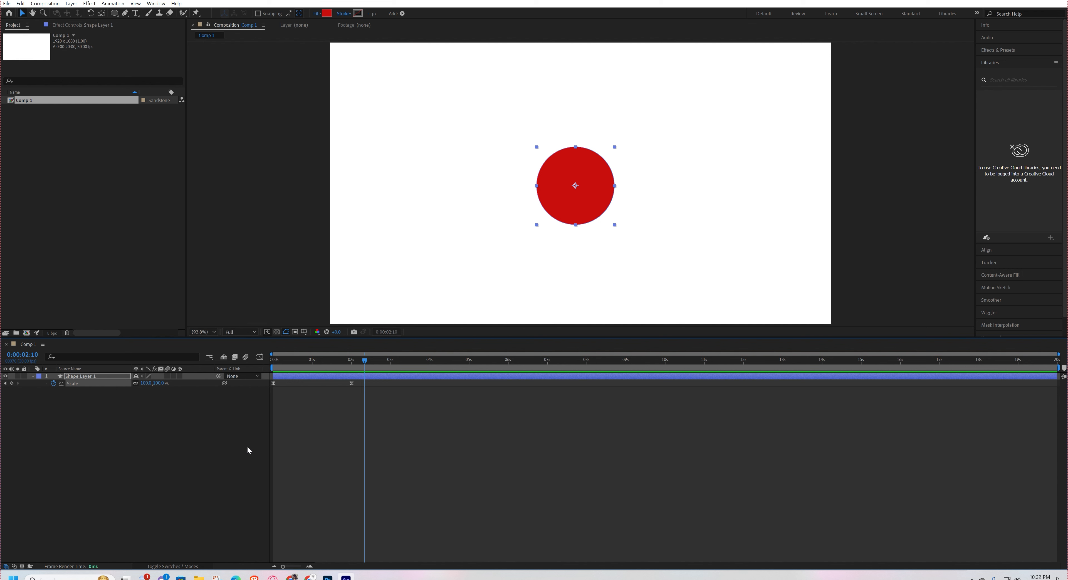
Copy both of the circle's Scale keyframes and paste them at 0:00:03:07.
click(246, 446)
click(399, 360)
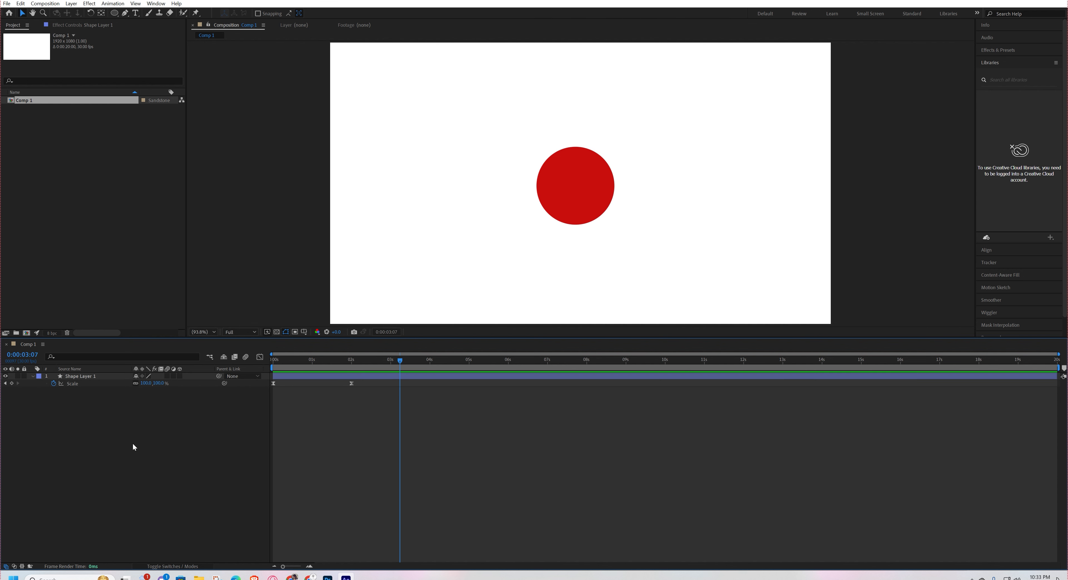
drag(354, 381, 221, 414)
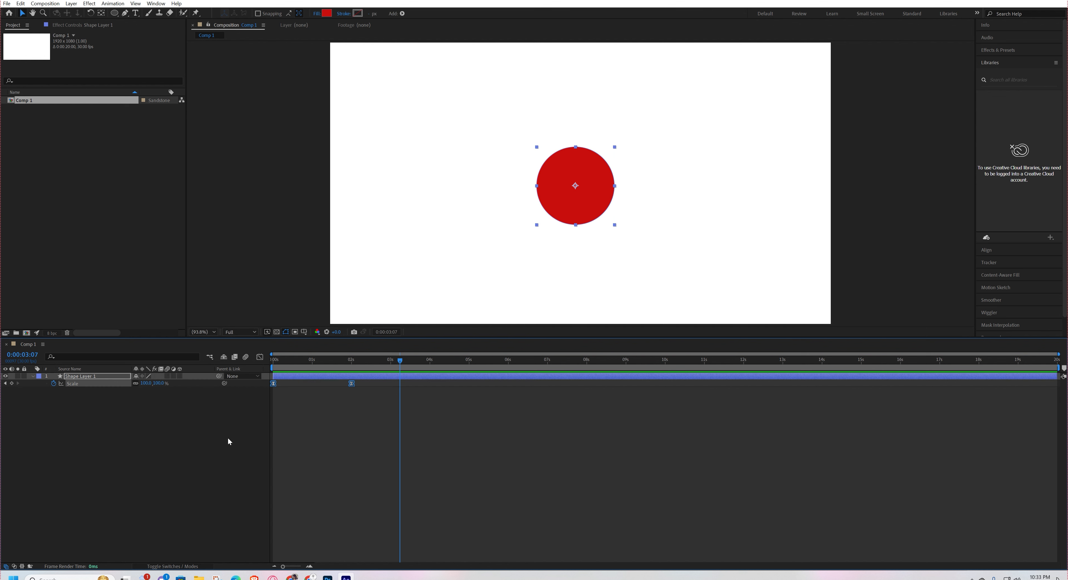
key(ctrl+v)
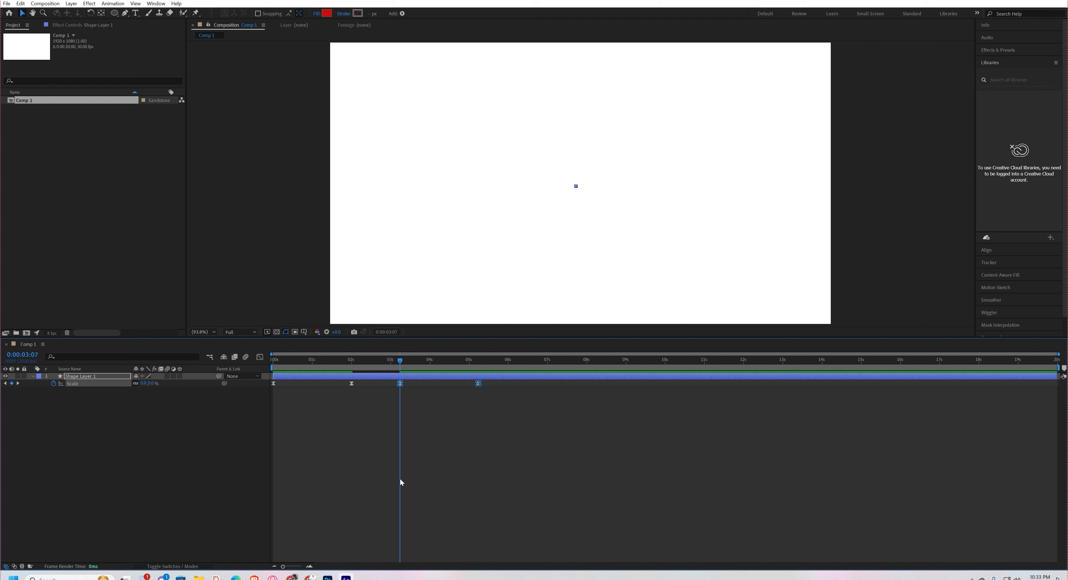
Apply Time-Reverse Keyframes to the two pasted Scale keyframes so the circle shrinks back to nothing.
drag(492, 382, 402, 364)
right_click(479, 383)
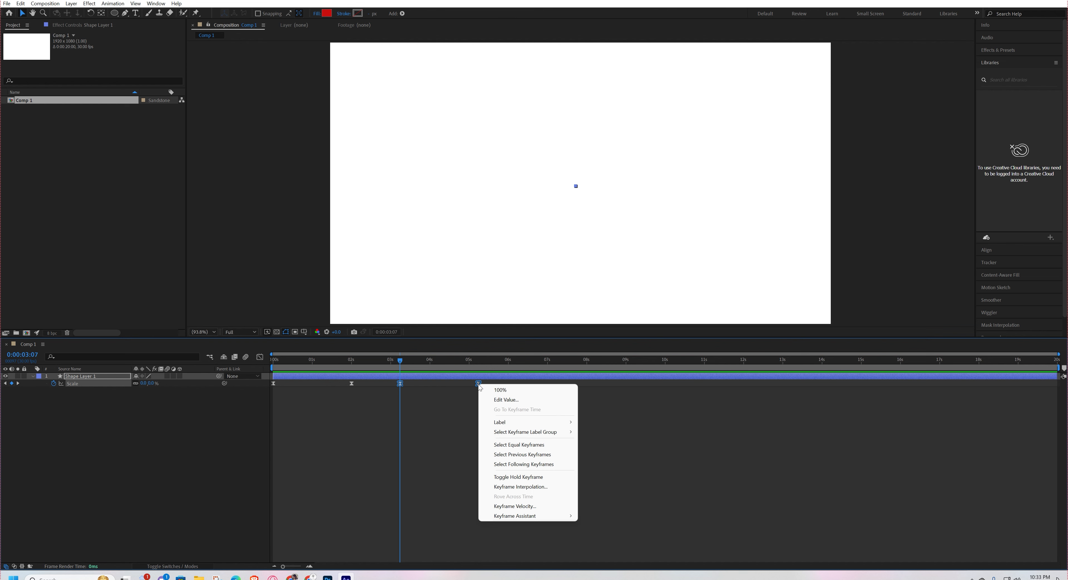
mouse_move(506, 516)
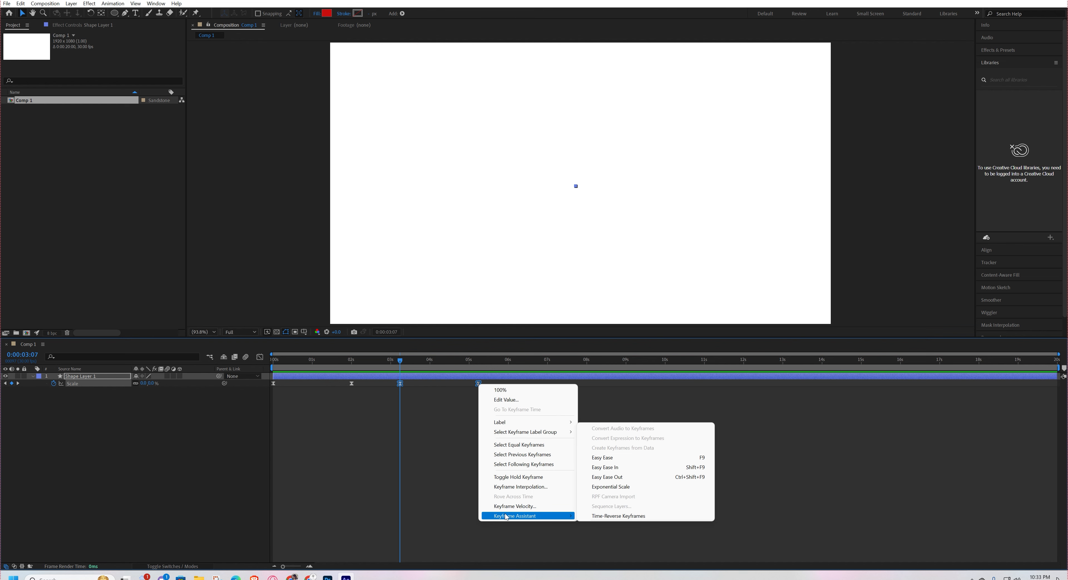
click(602, 516)
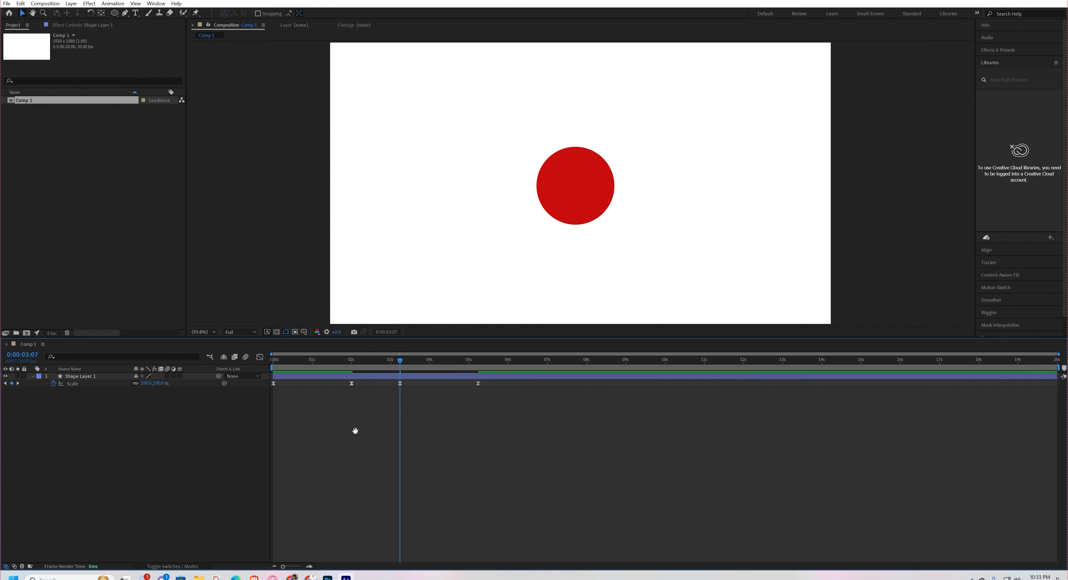
Preview the shrinking part from 0:00:03:07, and play the whole grow-and-shrink animation from the beginning.
key(space)
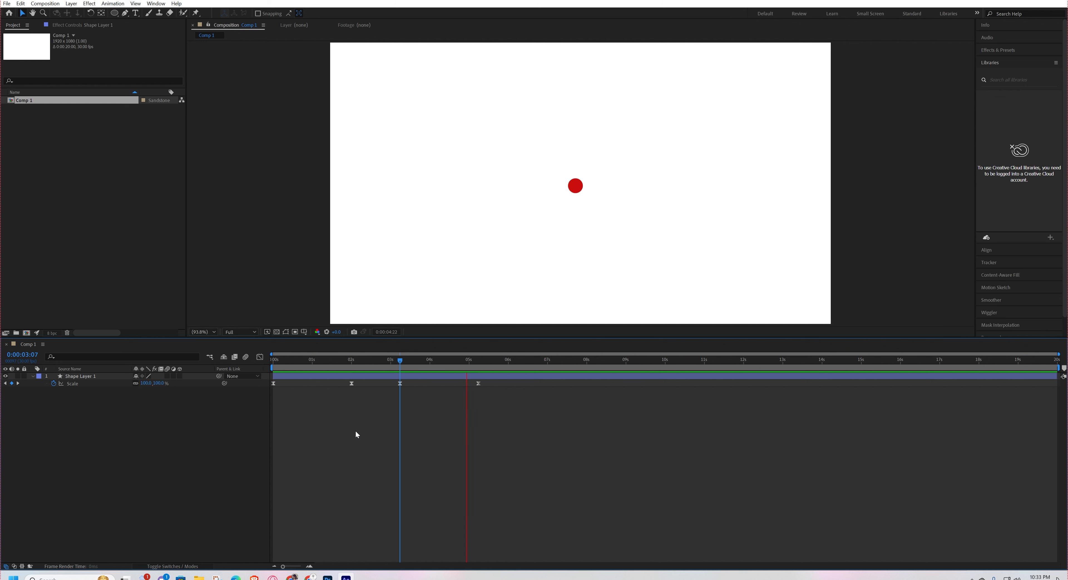
key(space)
drag(344, 361, 224, 381)
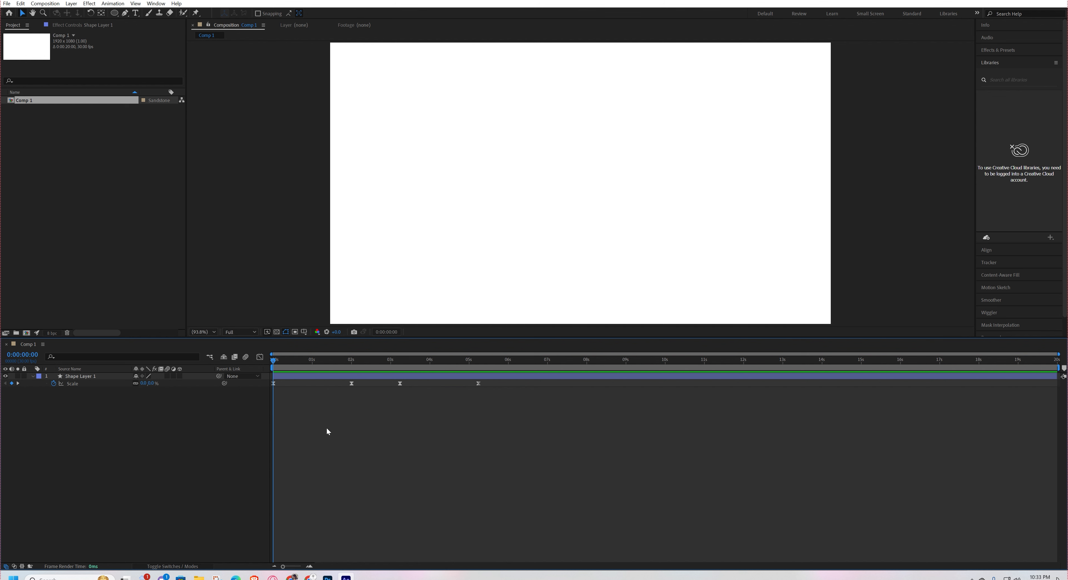
key(space)
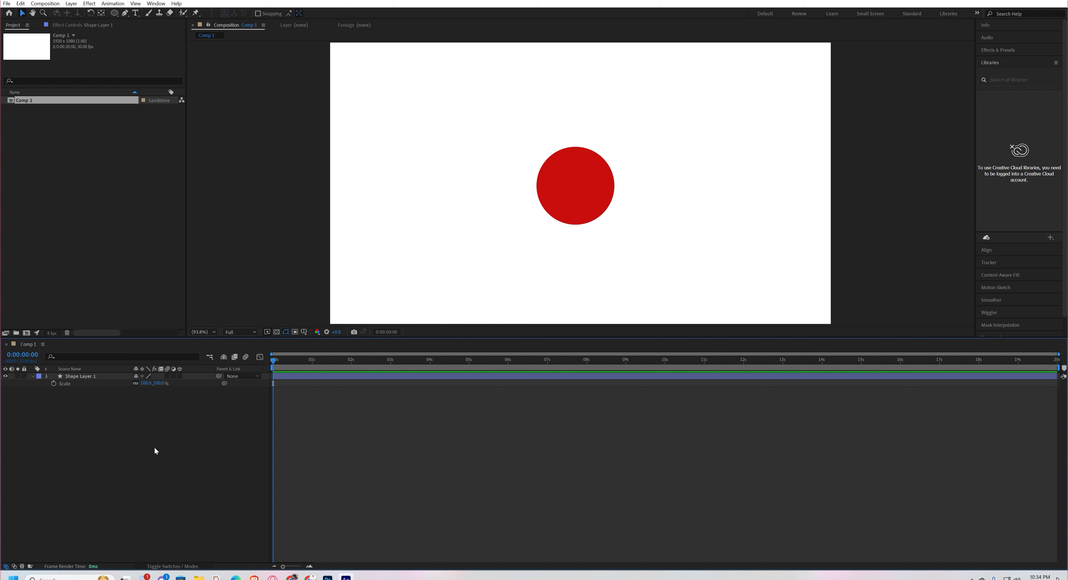
Start Scale animation on the circle's layer with a 0% keyframe at 0:00:00:00.
click(94, 376)
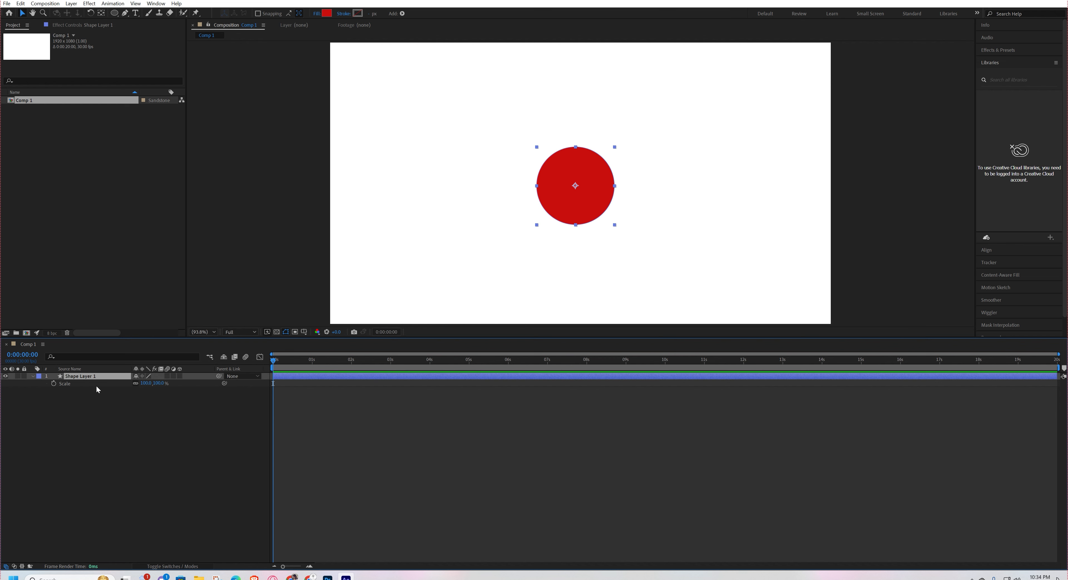
drag(283, 567, 293, 568)
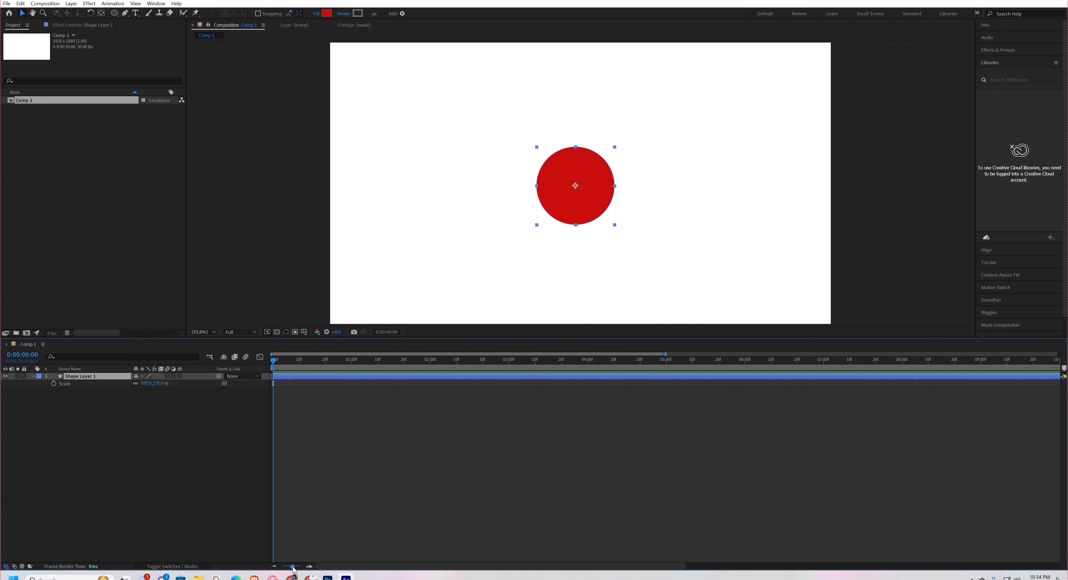
click(89, 408)
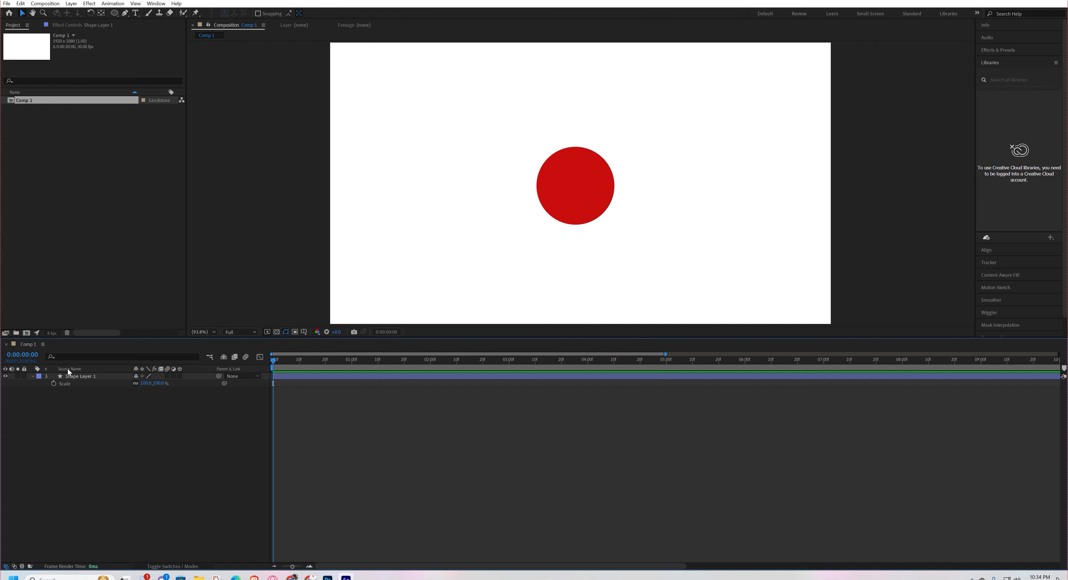
click(73, 376)
click(53, 383)
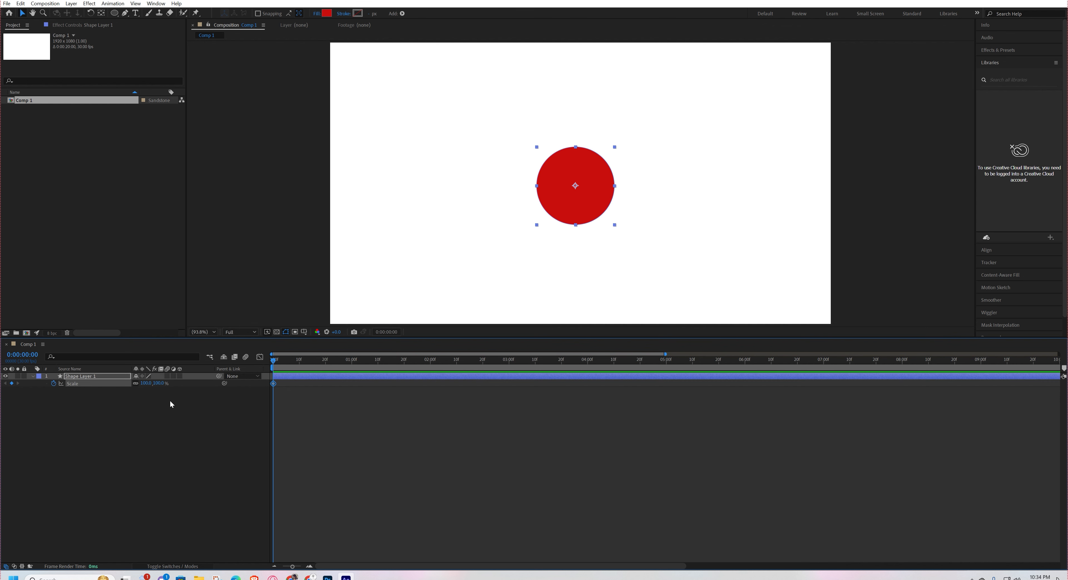
click(161, 386)
text(0)
key(Return)
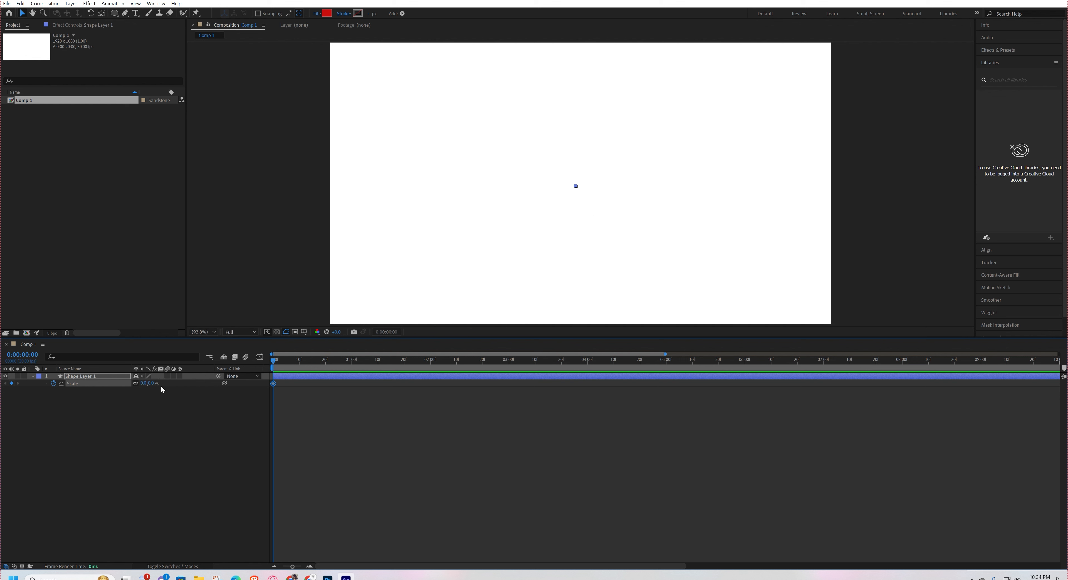
Set the circle's Scale to 100% at 0:00:00:10.
drag(292, 361, 300, 365)
click(153, 383)
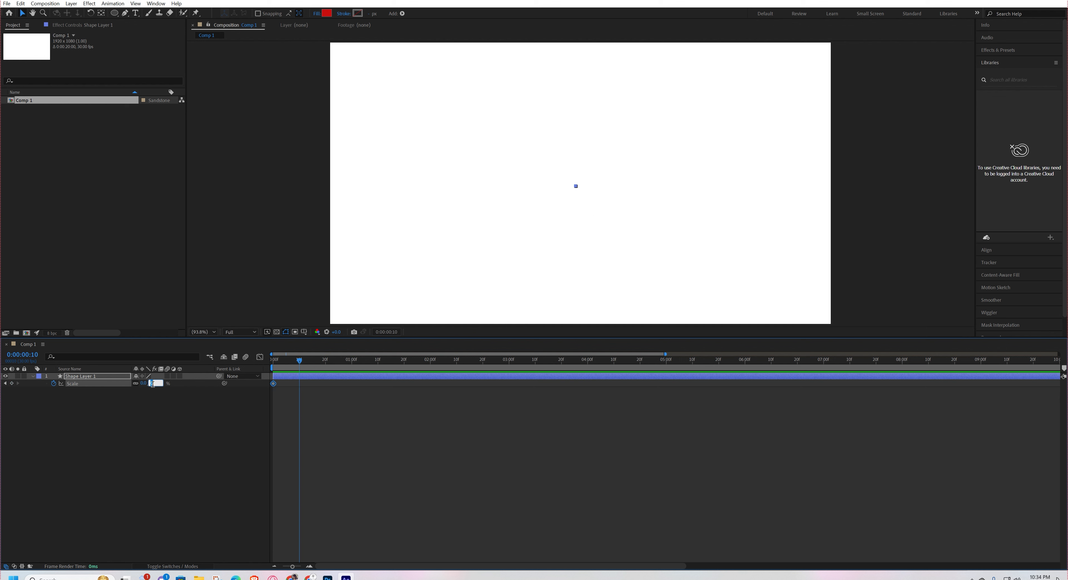
text(100)
key(Return)
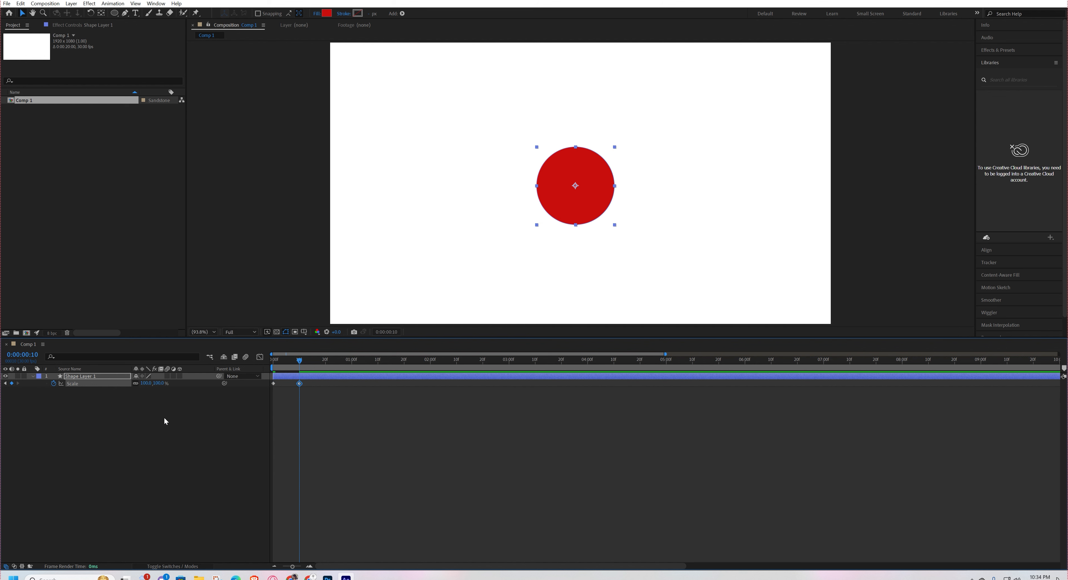
Add an overshoot Scale keyframe of 120% midway between the two keyframes, at 0:00:00:05.
click(286, 391)
click(157, 383)
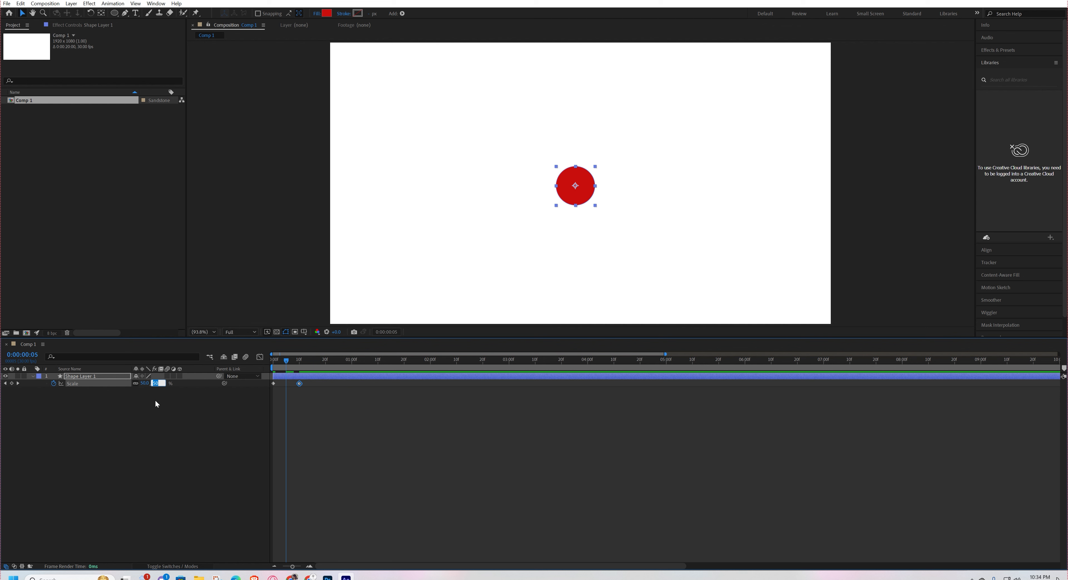
key(Return)
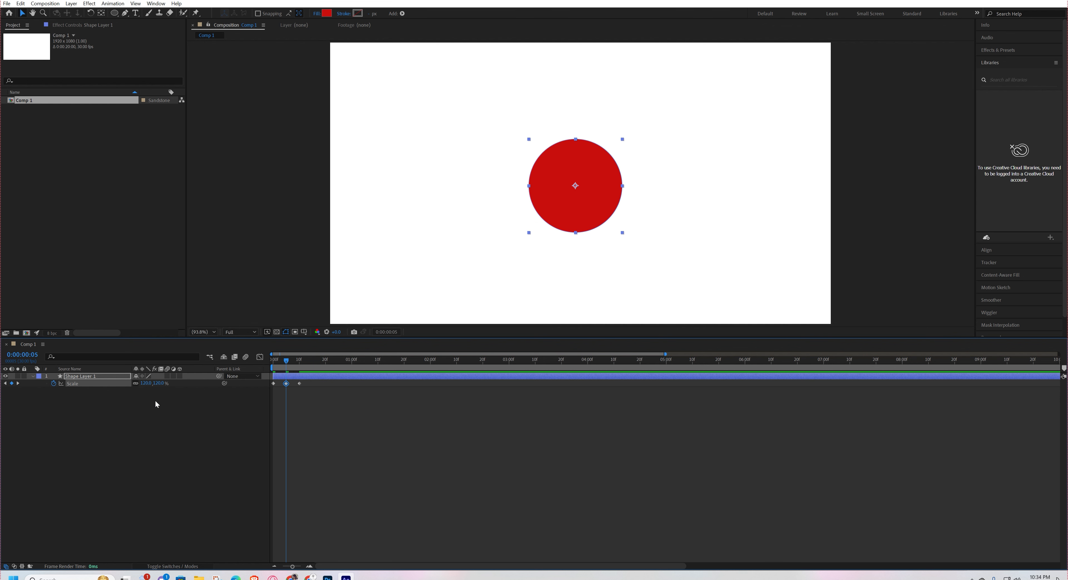
Play the circle's overshooting scale-up from the beginning of the composition.
drag(305, 382, 290, 390)
drag(289, 381, 284, 386)
key(Home)
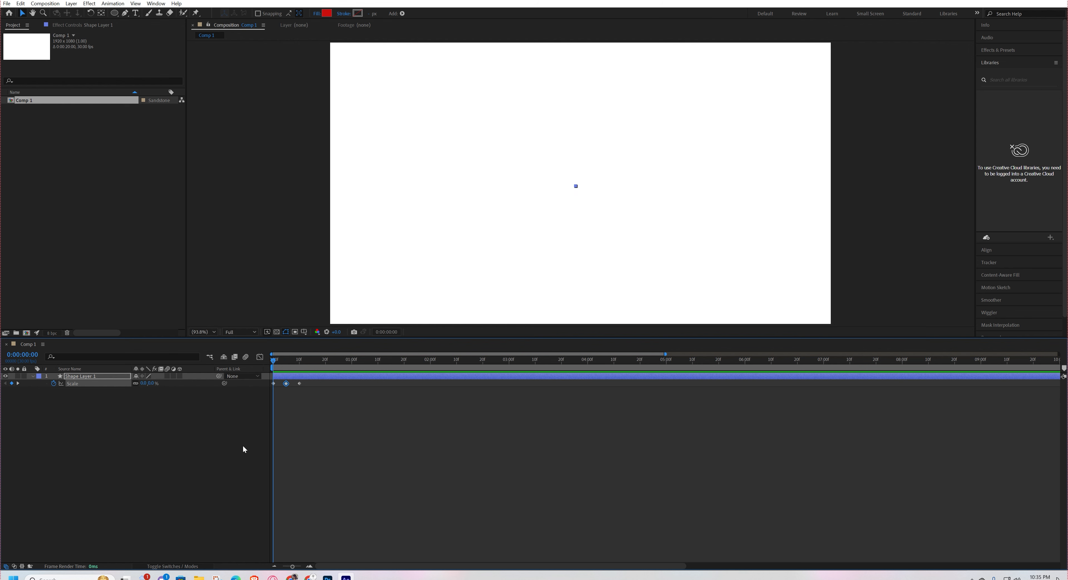
click(241, 442)
key(space)
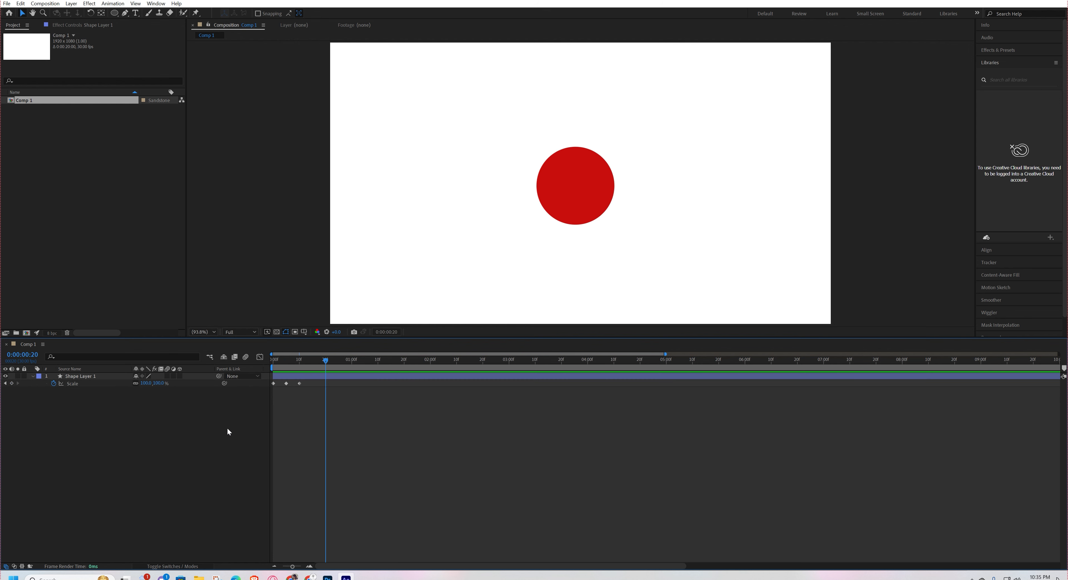
Apply Easy Ease to all three Scale keyframes and play the eased pop-in from the beginning.
drag(310, 380, 247, 405)
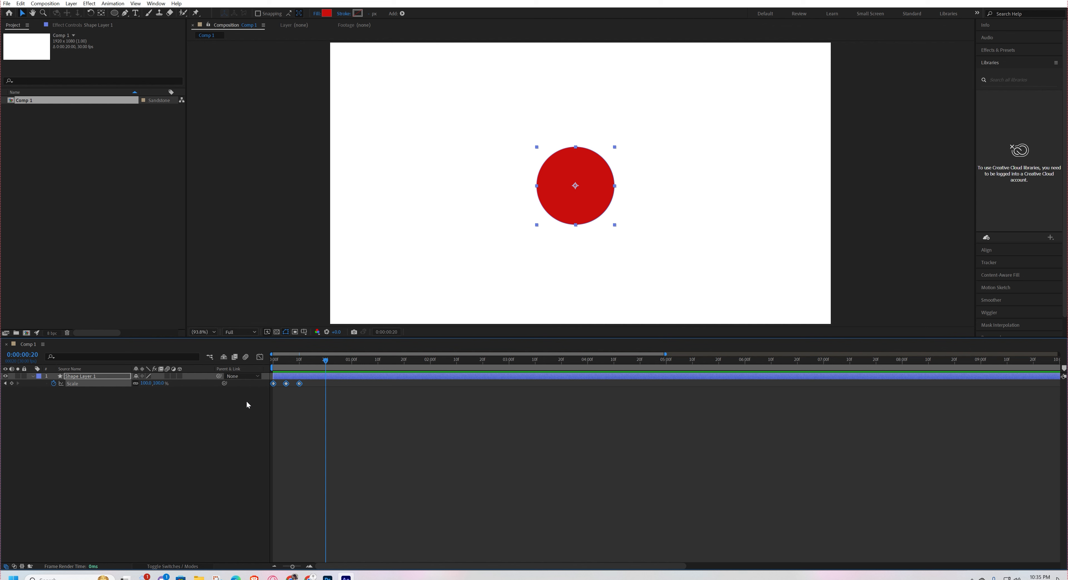
key(F9)
click(247, 404)
key(Home)
key(space)
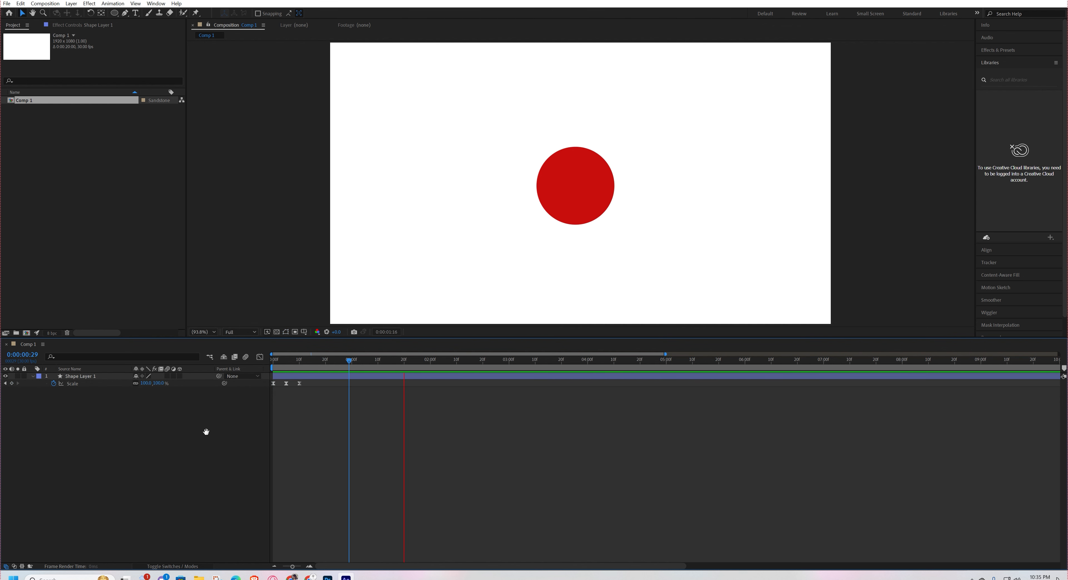
key(space)
drag(397, 364, 221, 370)
key(space)
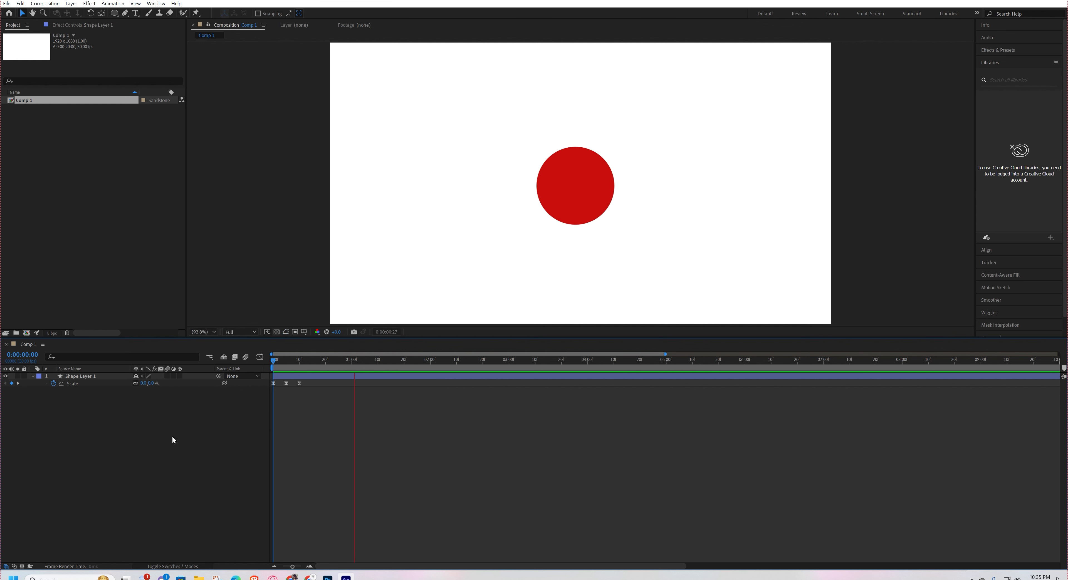
Copy the circle's three eased Scale keyframes and paste them at 0:00:02:09.
key(space)
drag(315, 381, 206, 424)
key(ctrl+v)
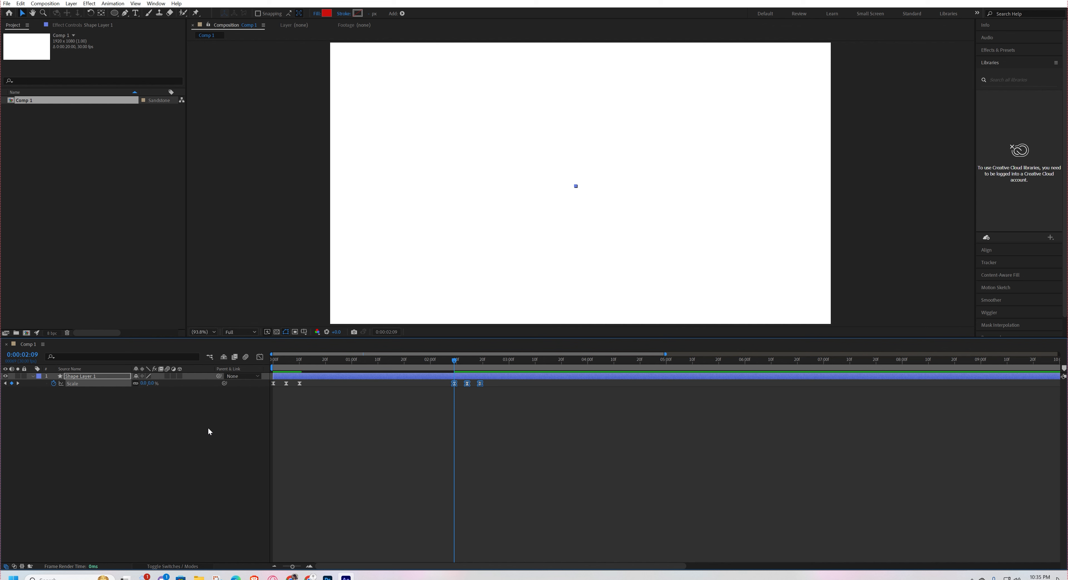
Apply Time-Reverse Keyframes to the three pasted Scale keyframes so the circle ends at 0%.
right_click(466, 384)
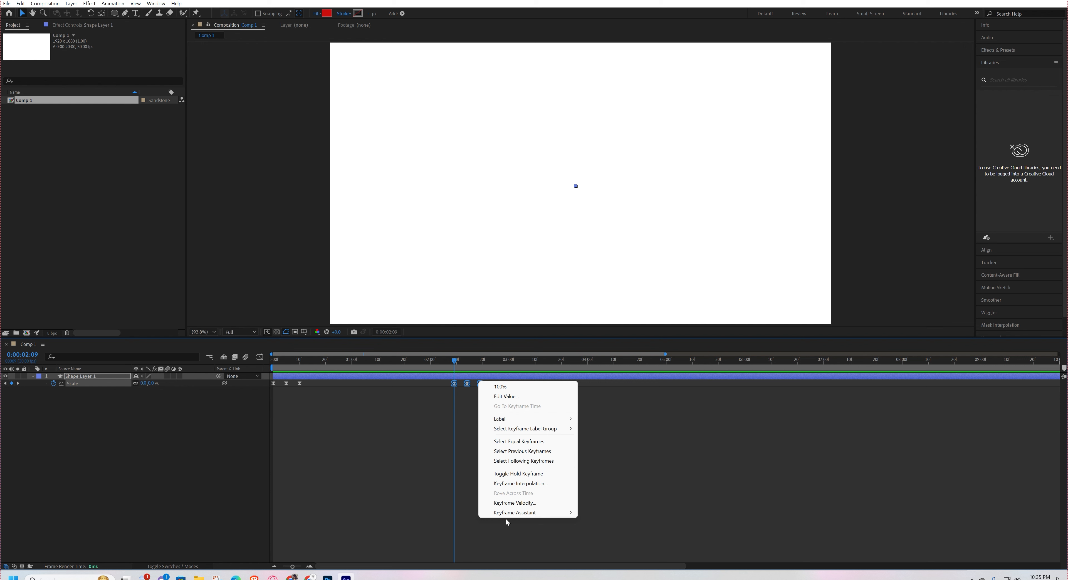
mouse_move(507, 513)
click(623, 514)
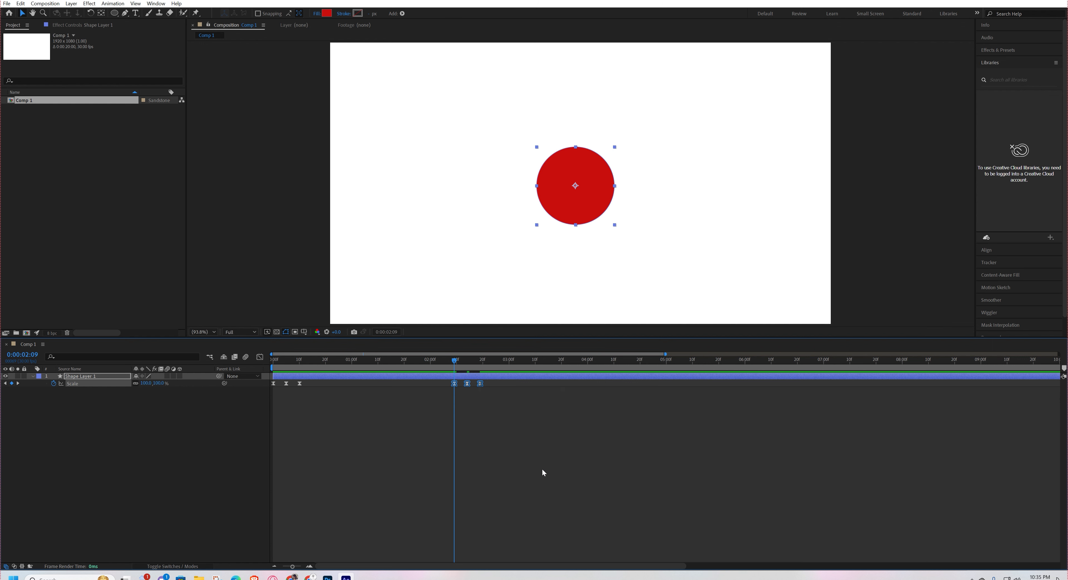
click(542, 467)
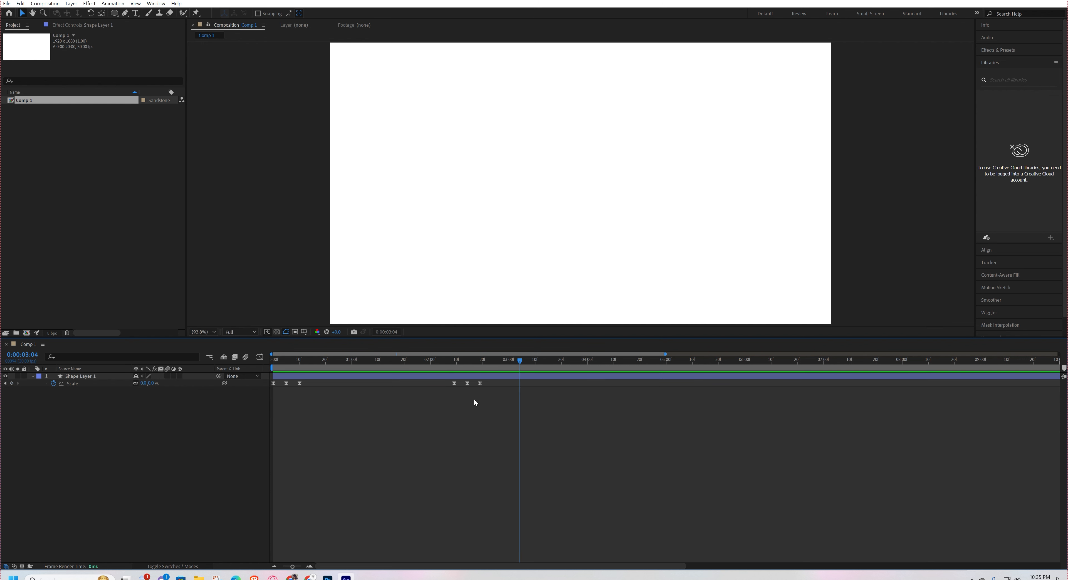
Preview the circle's pop-out twice from just before 0:00:02:09, dismissing the save dialog.
click(452, 364)
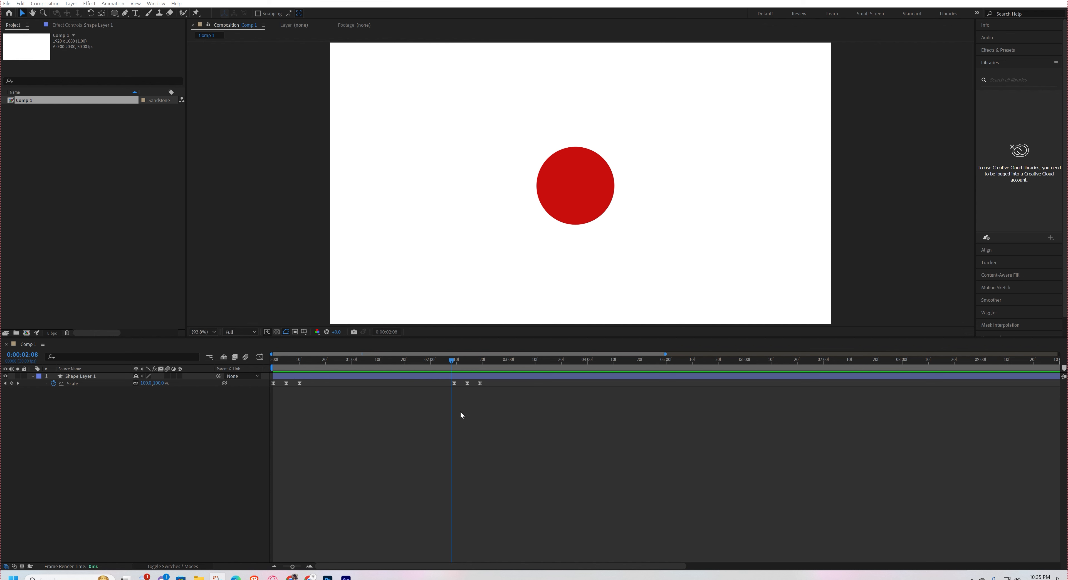
key(space)
key(space)
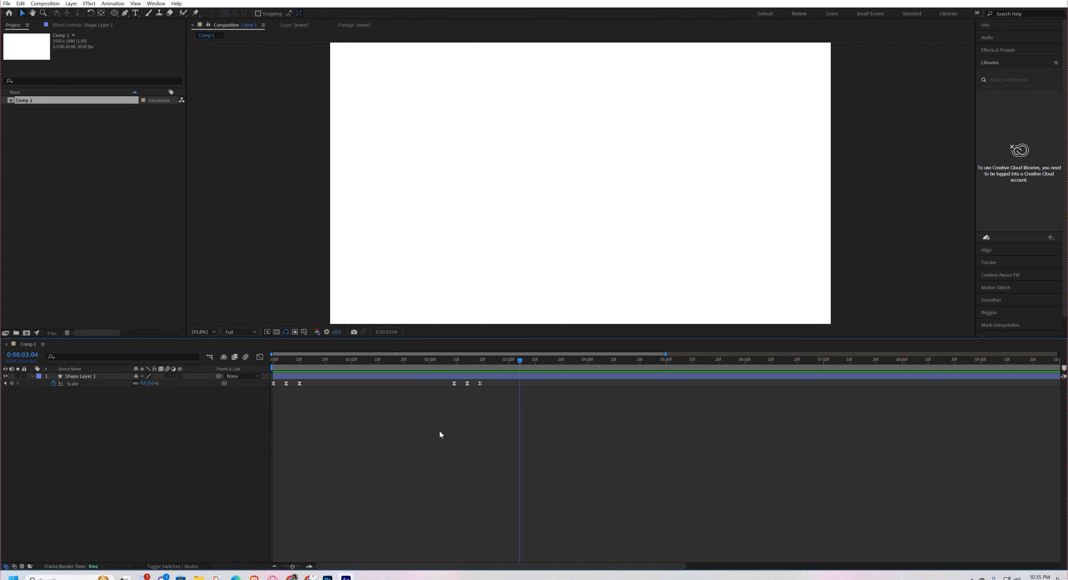
click(446, 360)
key(space)
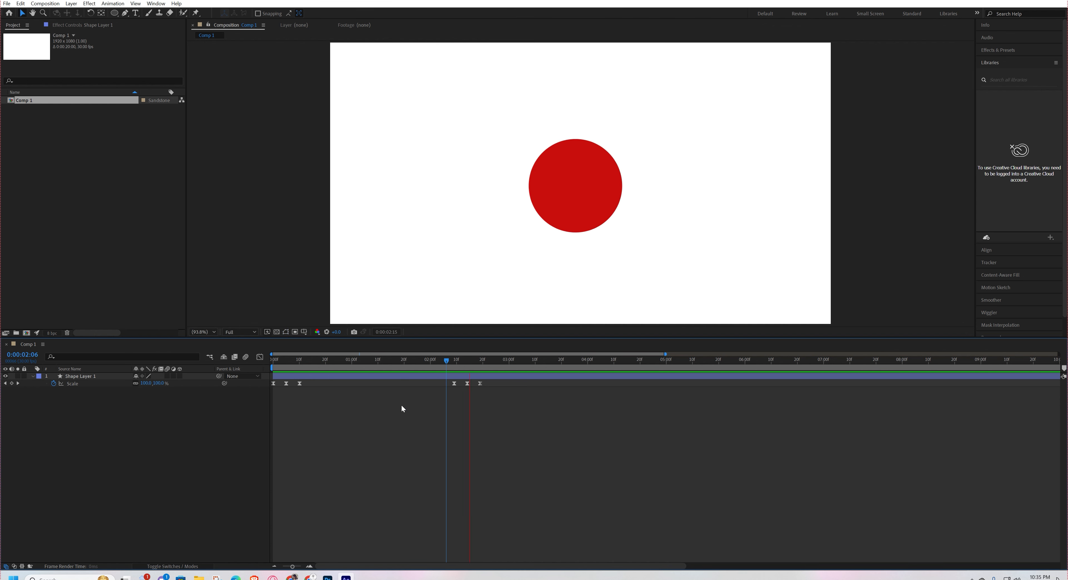
key(space)
key(ctrl+s)
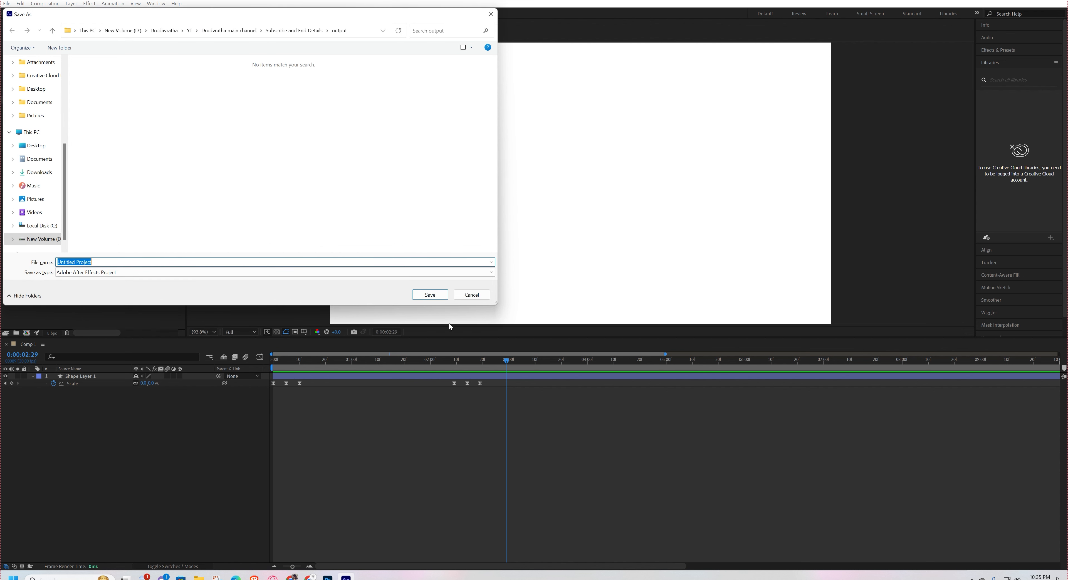
click(471, 294)
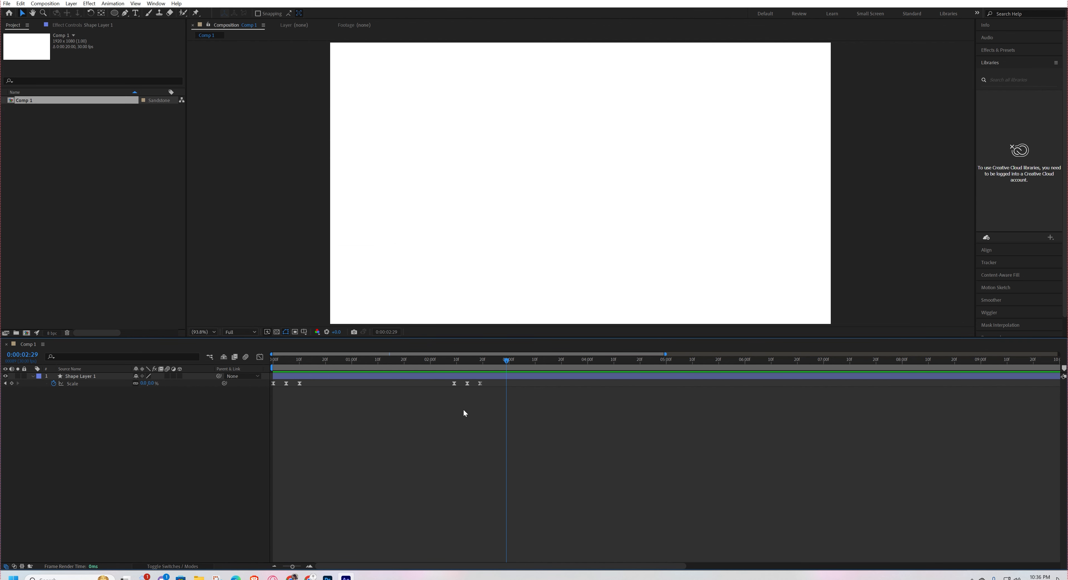
Duplicate the animated circle layer four times, with the playhead at 0:00:01:02 where the circle is full size.
drag(481, 365, 357, 361)
click(331, 376)
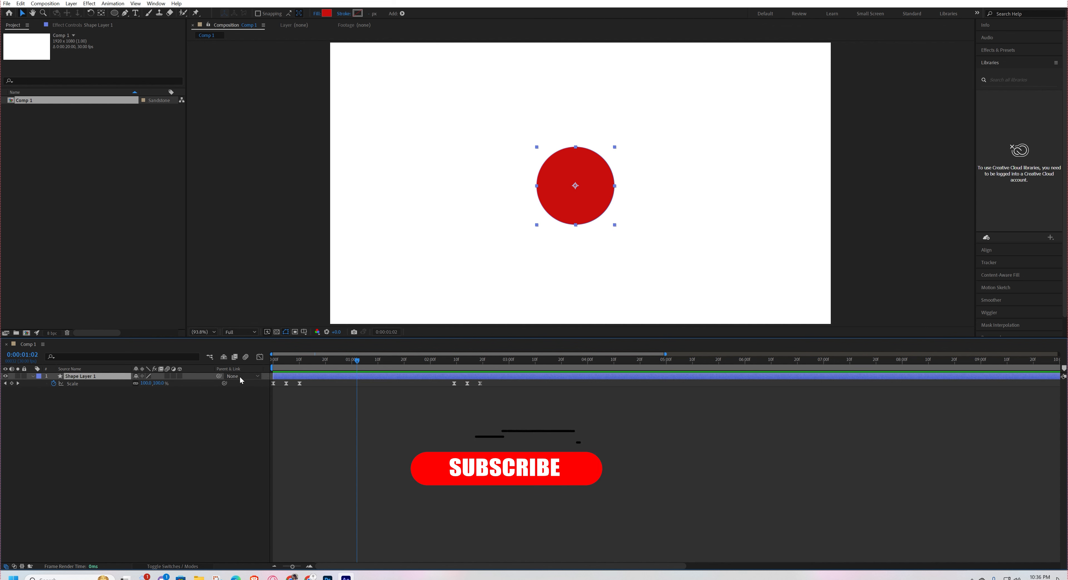
key(ctrl+d)
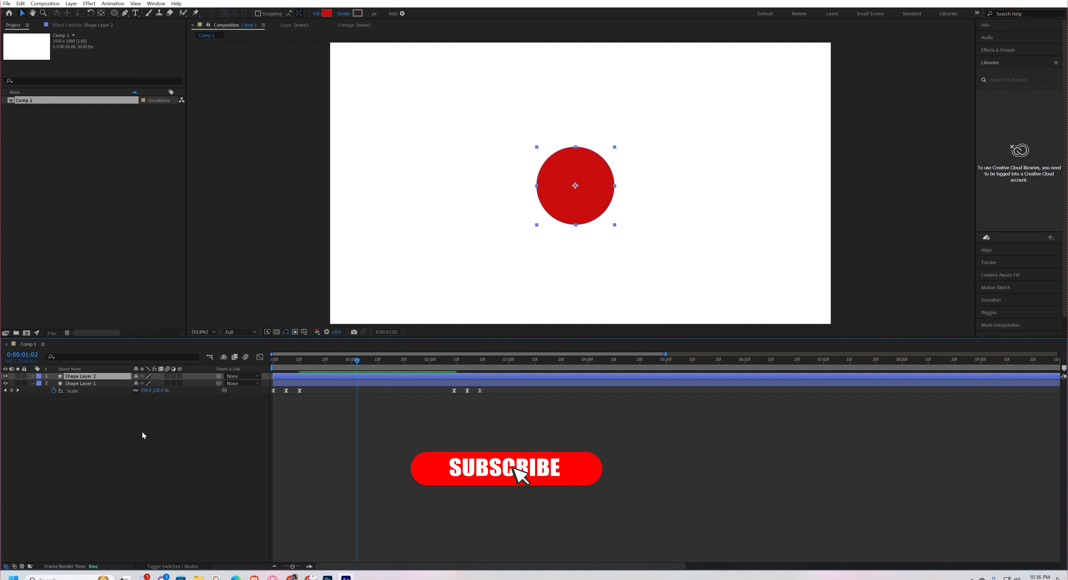
key(ctrl+d)
key(ctrl+d)
key(ctrl+d)
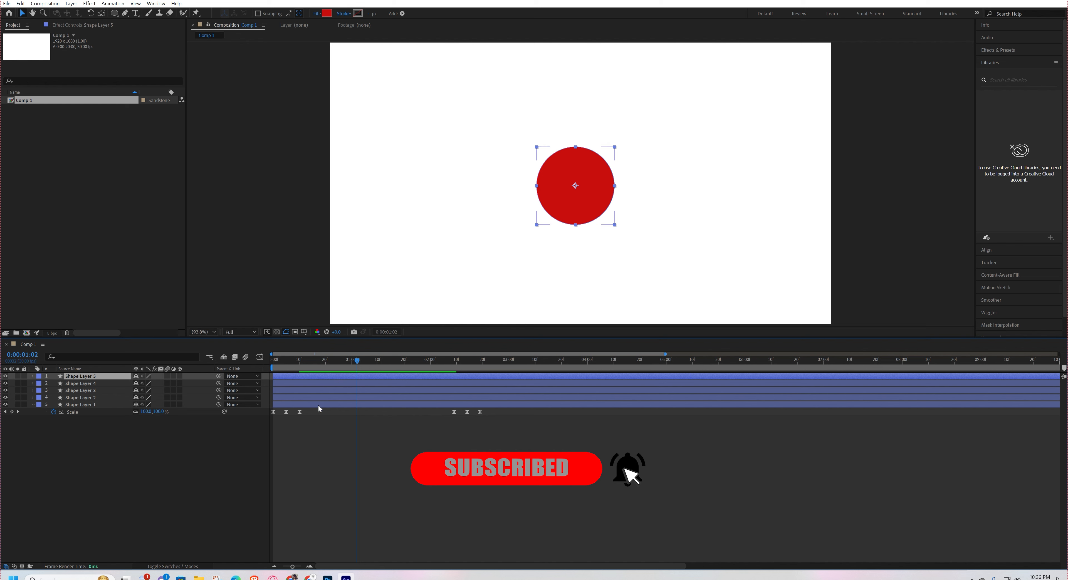
Move the four duplicated circles horizontally so that all five circles stand side by side in one row.
drag(584, 202, 757, 206)
click(328, 383)
click(329, 390)
click(328, 397)
click(488, 2)
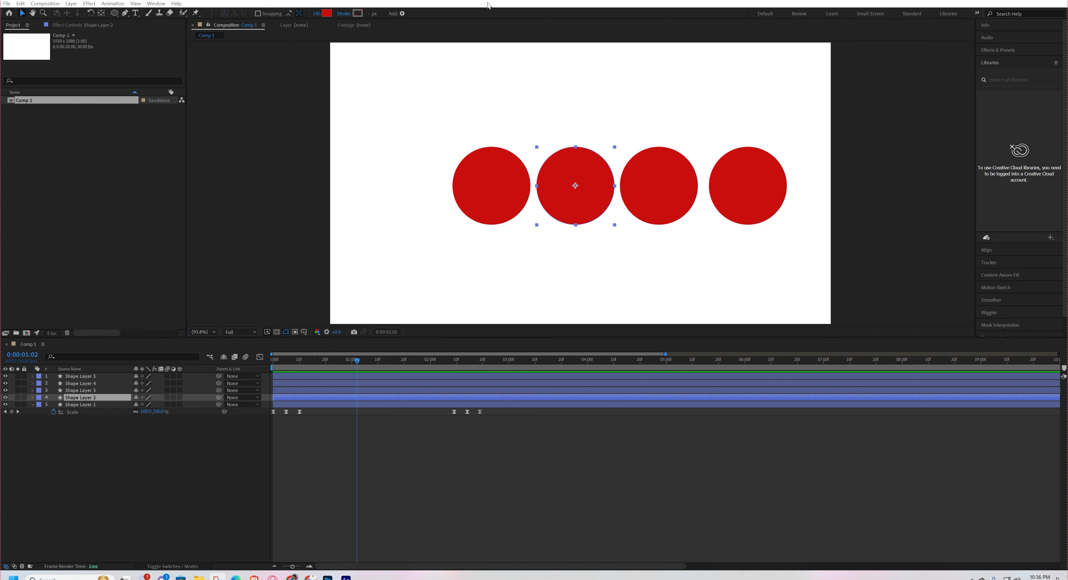
drag(584, 200, 416, 201)
Reveal the Scale keyframes of all five circle layers and play their simultaneous animation from the beginning.
click(302, 439)
click(289, 405)
shift+click(289, 377)
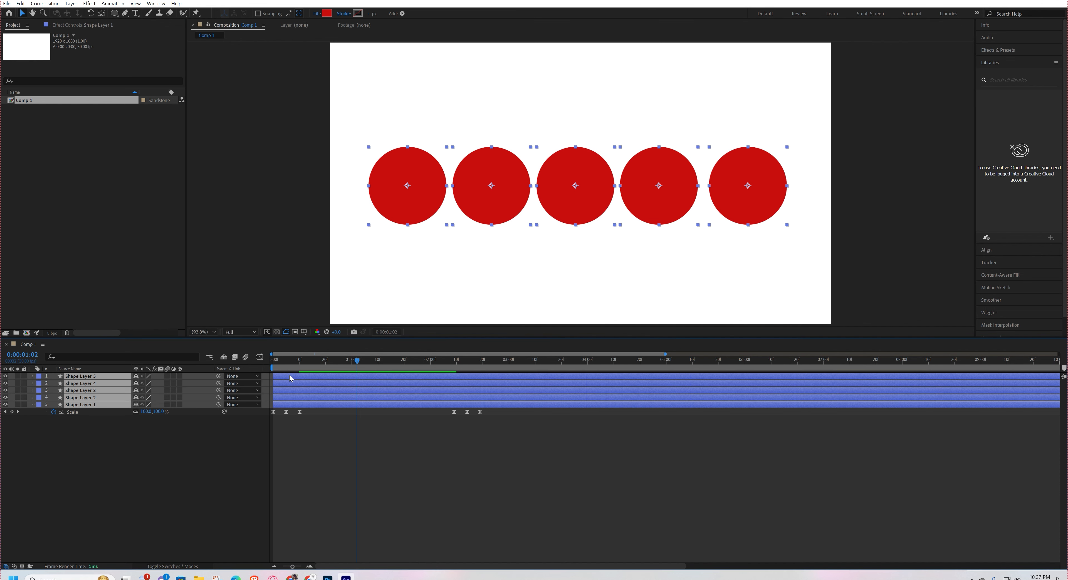
key(u)
key(u)
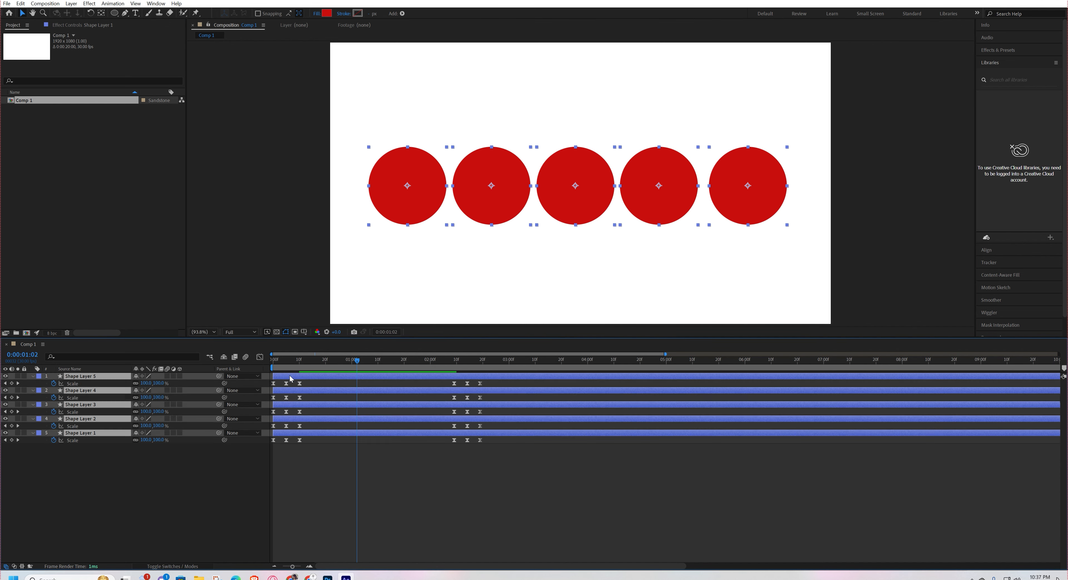
click(320, 499)
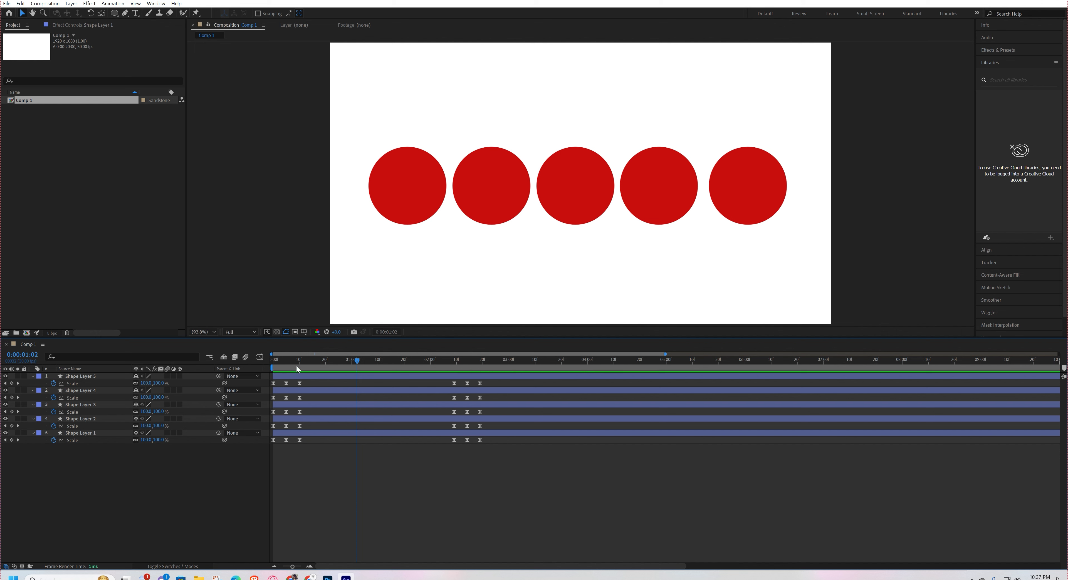
key(Home)
key(space)
Stagger the circle layers in time, starting each one about five frames after the layer below it.
drag(292, 418, 319, 405)
drag(298, 391, 335, 391)
drag(301, 376, 265, 368)
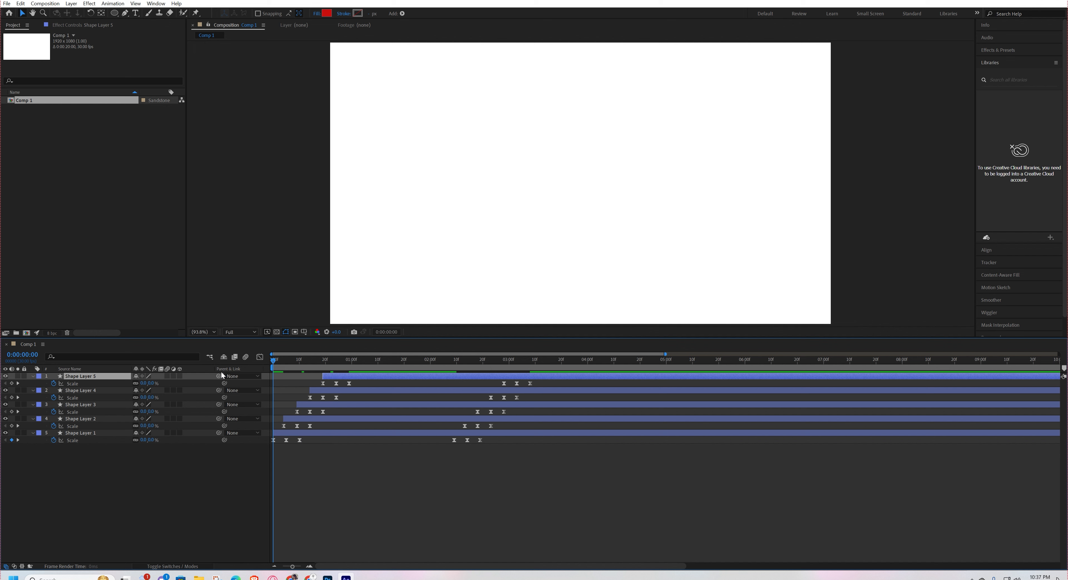
Play the staggered pop-in and pop-out of the five circles from the beginning.
click(379, 480)
key(space)
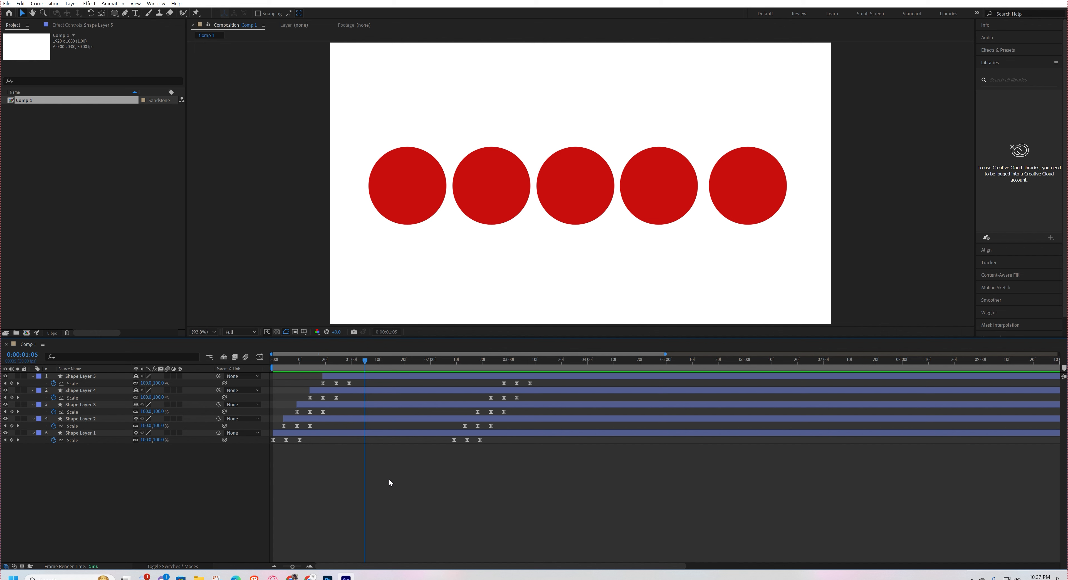
key(space)
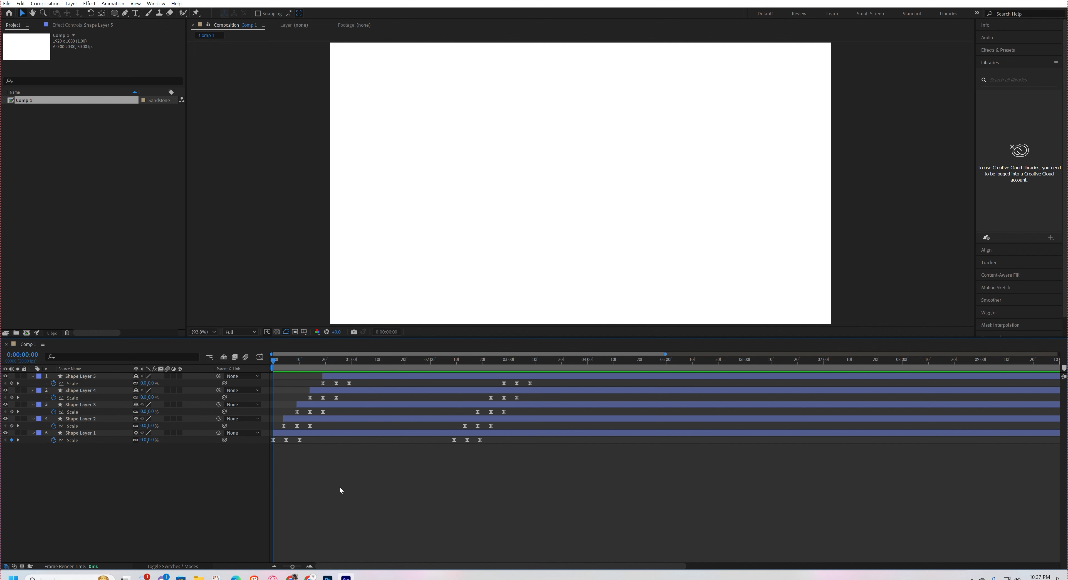
key(space)
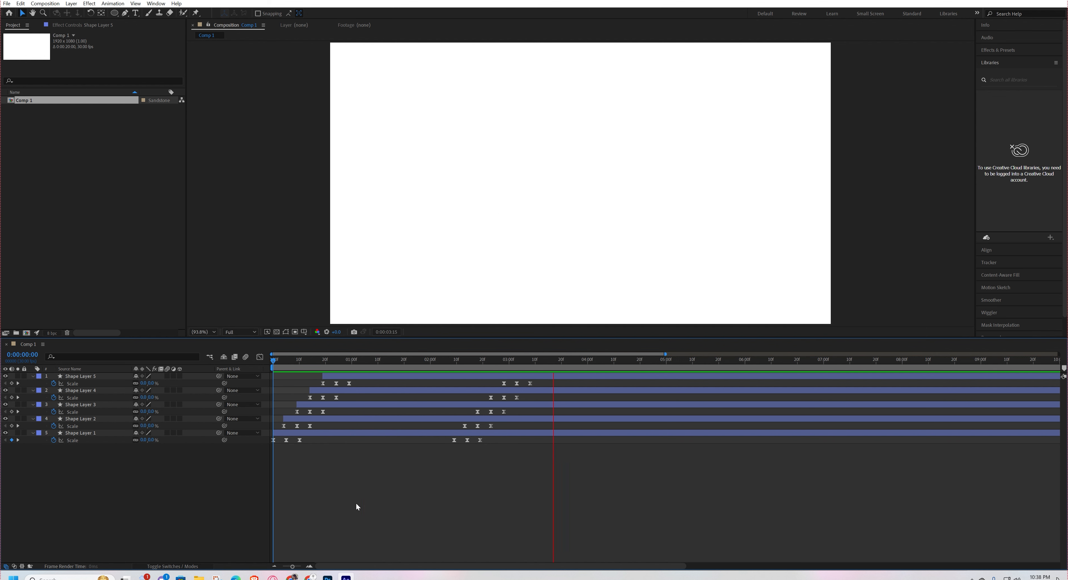
key(space)
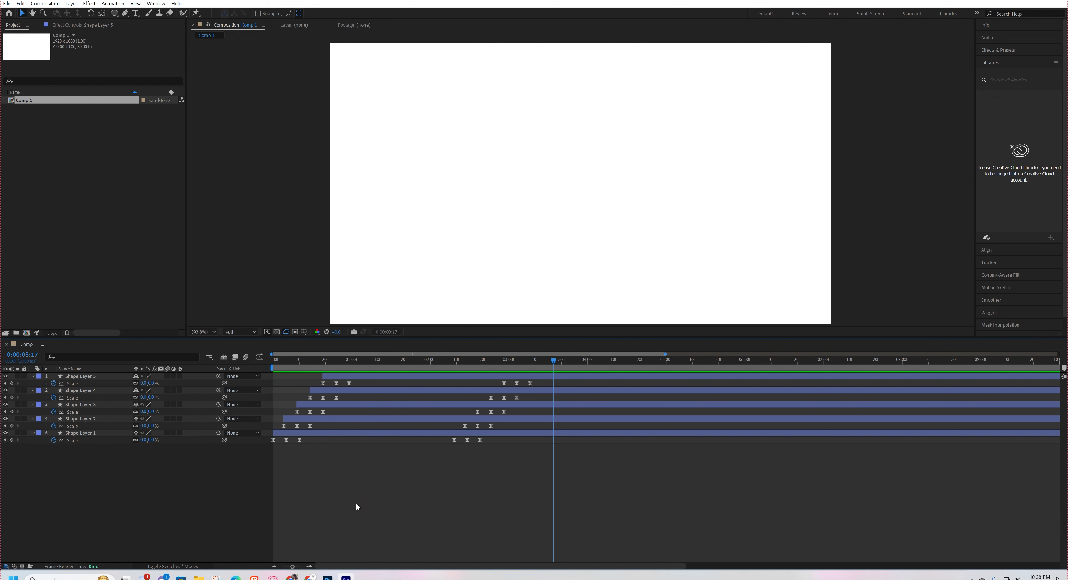